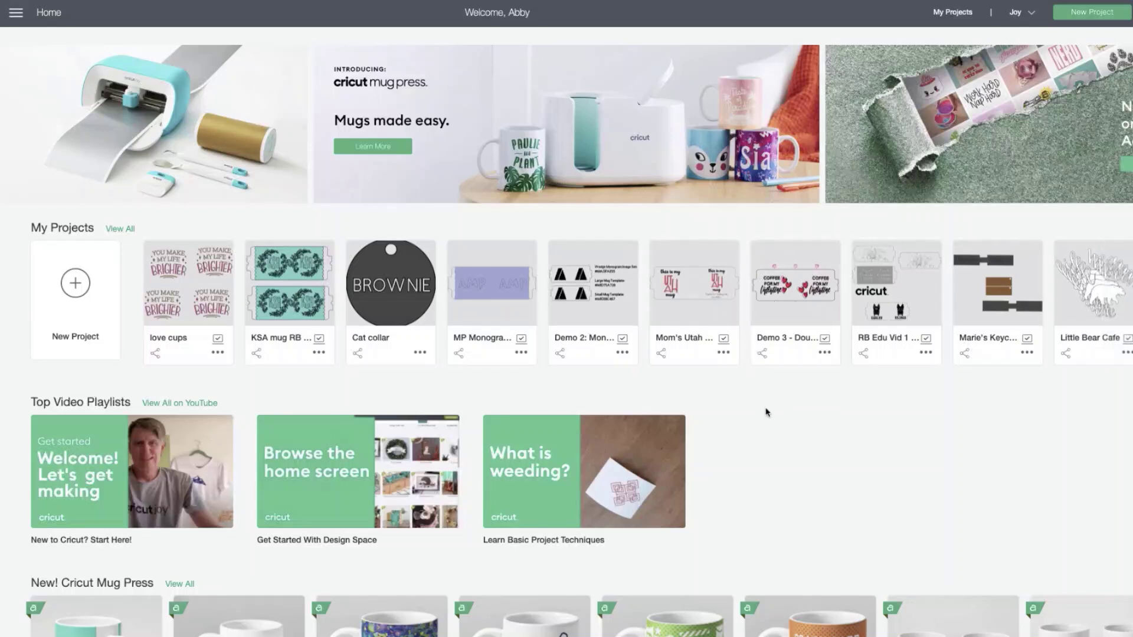
Step: Look through the home page for the ready-made Cricut Mug Press projects
{"action": "scroll", "coordinate": [766, 409], "scroll_direction": "down", "scroll_amount": 2}
{"action": "scroll", "coordinate": [766, 412], "scroll_direction": "down", "scroll_amount": 5}
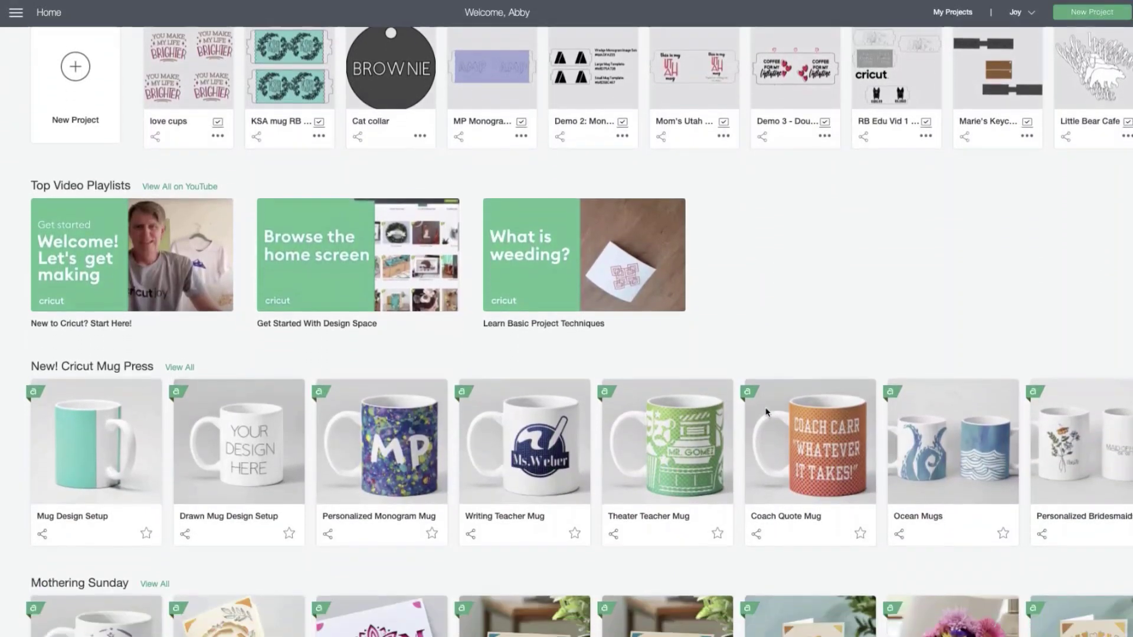
{"action": "scroll", "coordinate": [766, 412], "scroll_direction": "up", "scroll_amount": 7}
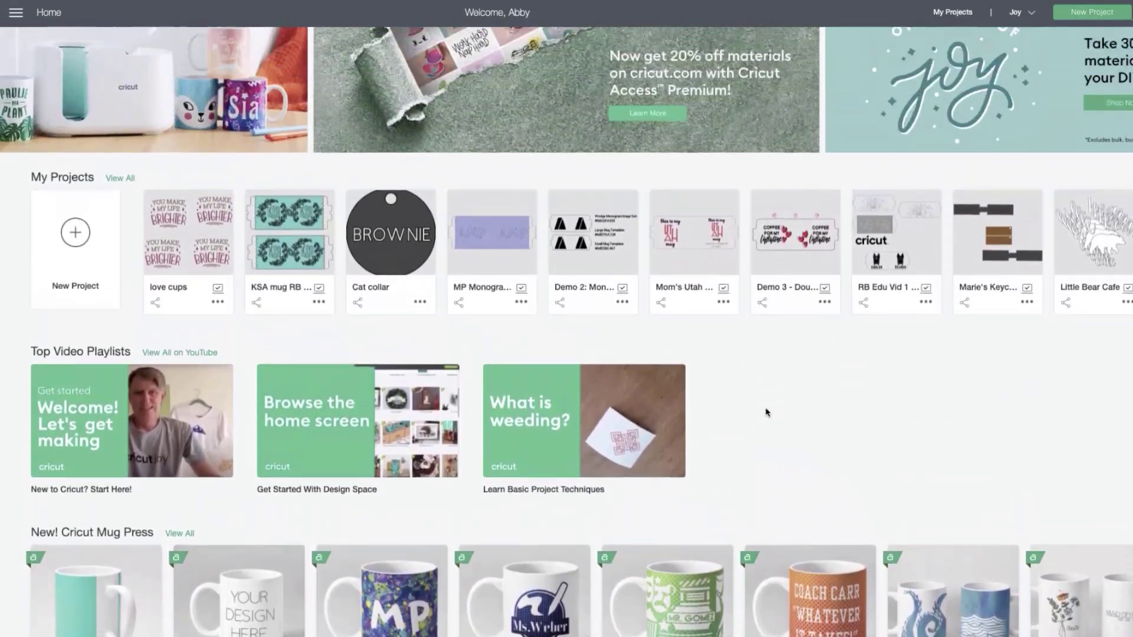
{"action": "scroll", "coordinate": [766, 412], "scroll_direction": "down", "scroll_amount": 6}
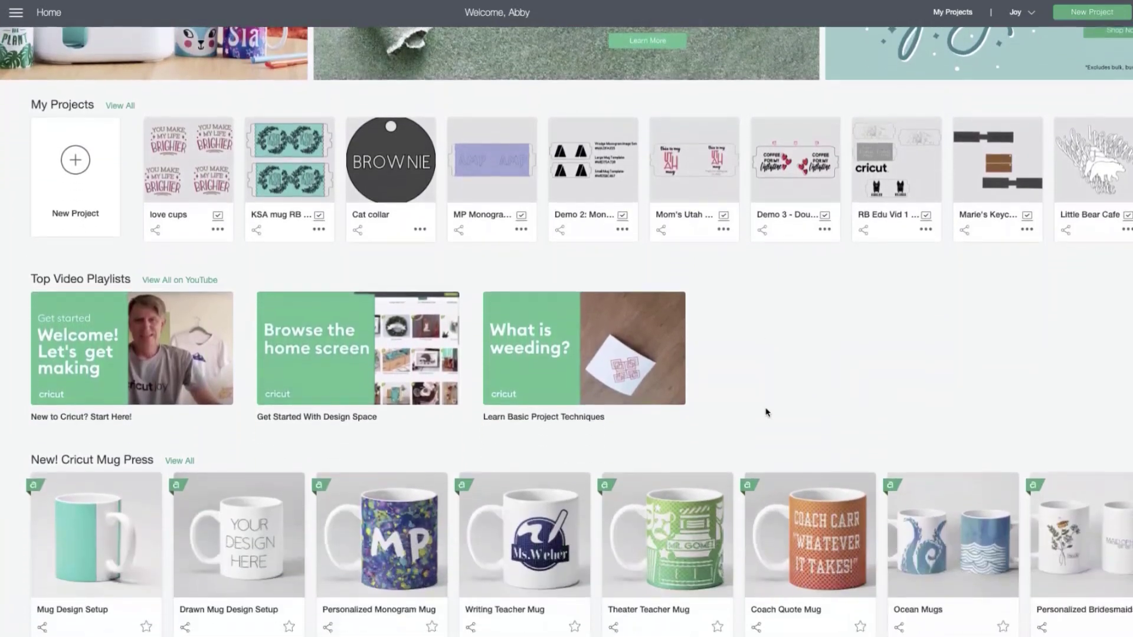
{"action": "scroll", "coordinate": [766, 412], "scroll_direction": "down", "scroll_amount": 1}
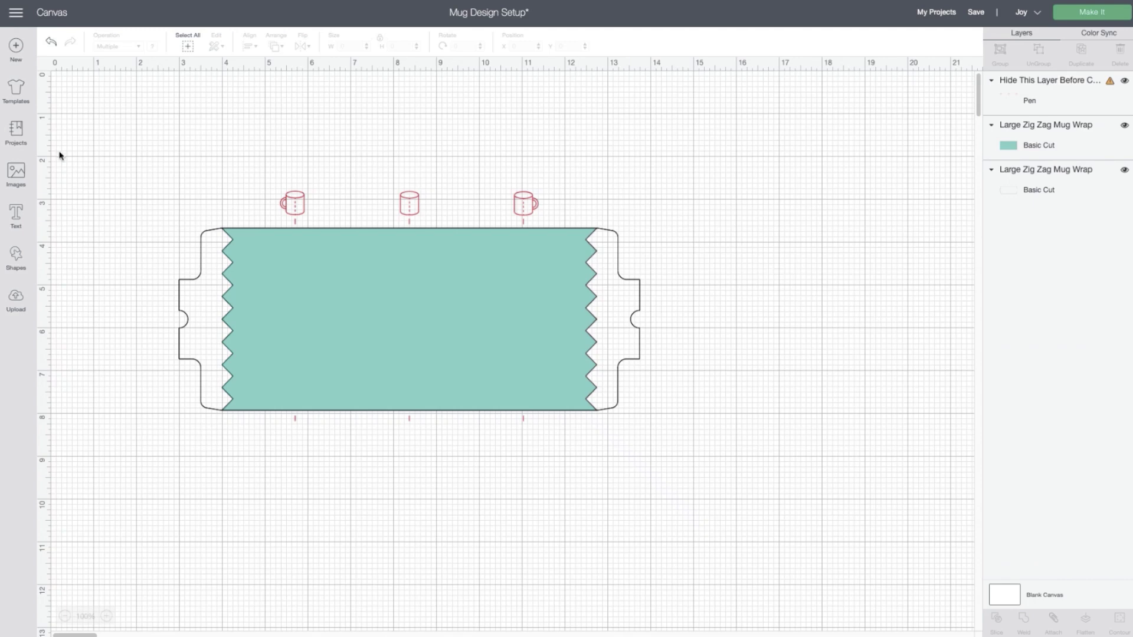
Step: Search the full image library for "coffee" and look through the designs offered
{"action": "left_click", "coordinate": [16, 179]}
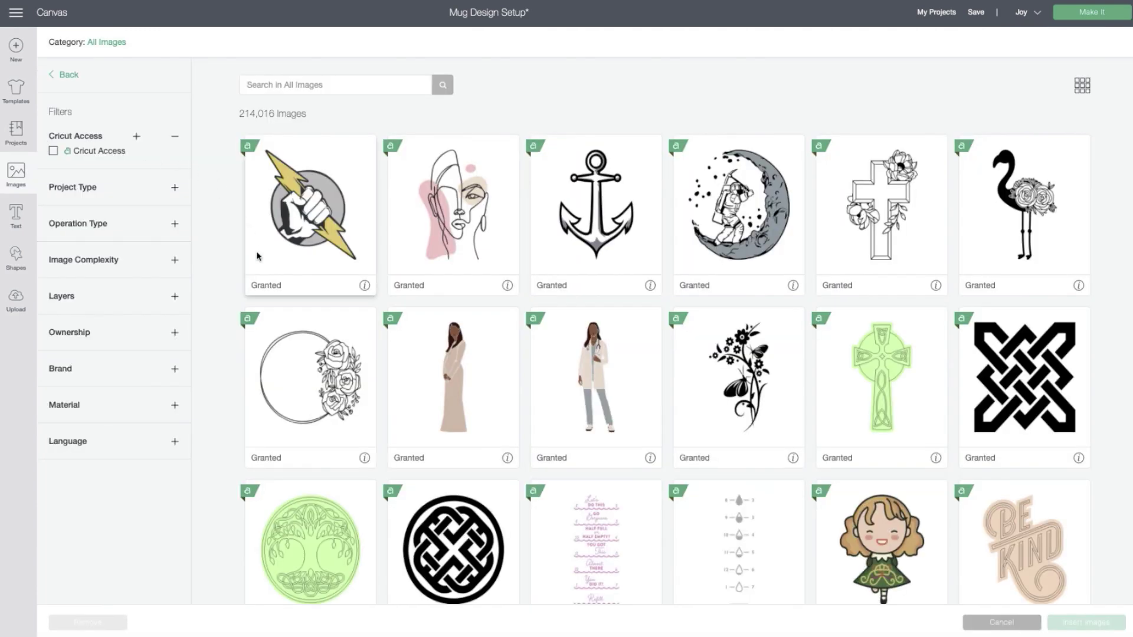
{"action": "left_click", "coordinate": [316, 85]}
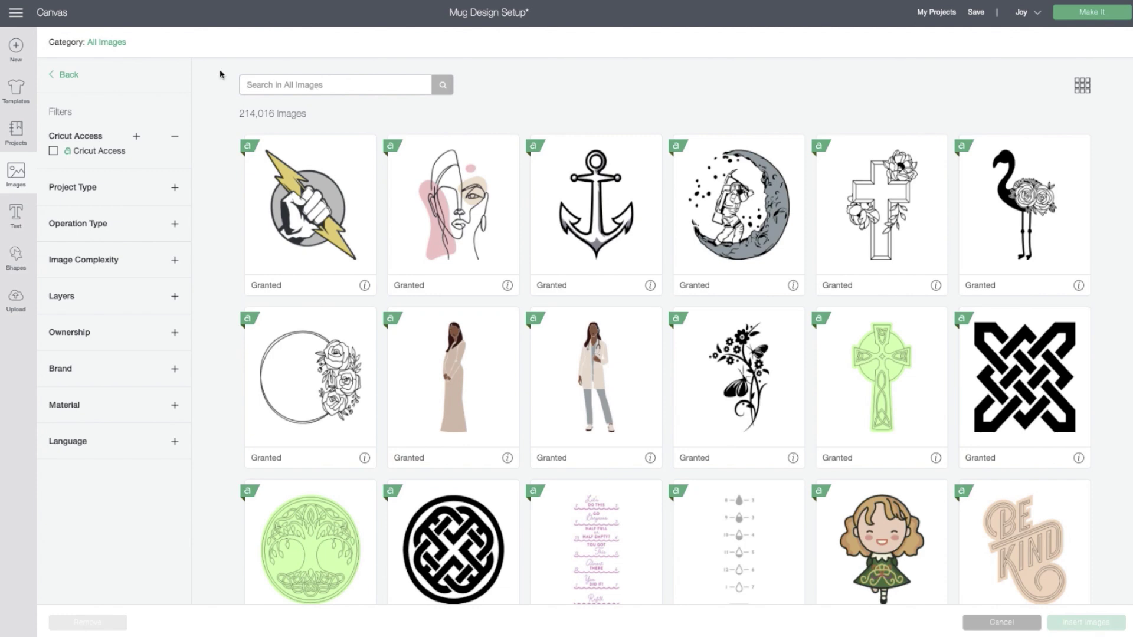
{"action": "type", "text": "coffee"}
{"action": "key", "text": "Return"}
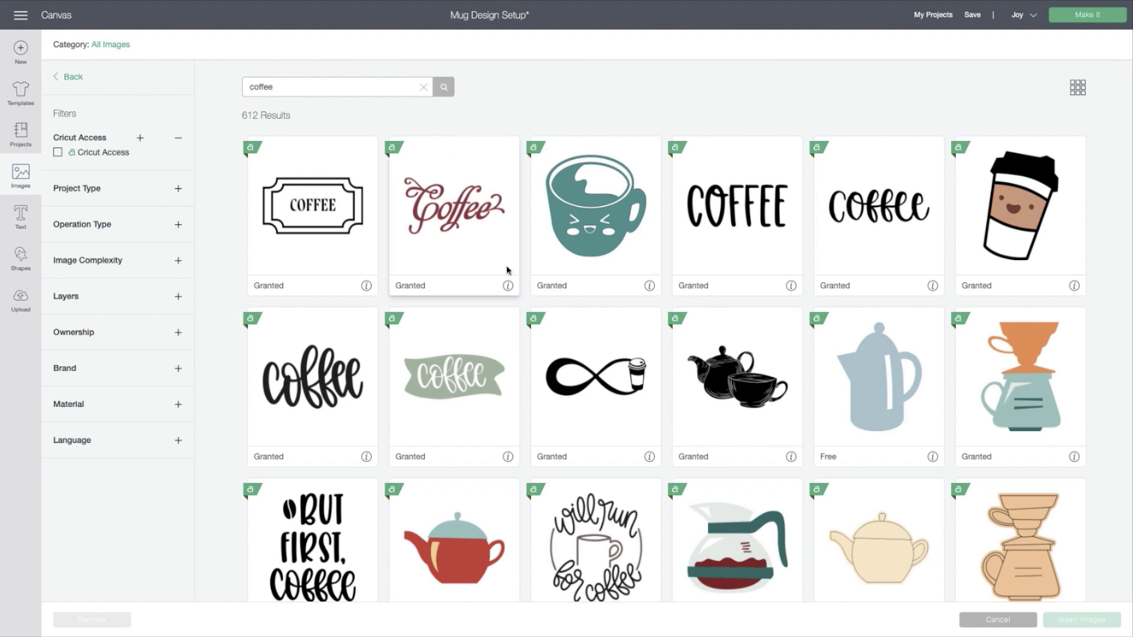
{"action": "scroll", "coordinate": [587, 399], "scroll_direction": "down", "scroll_amount": 3}
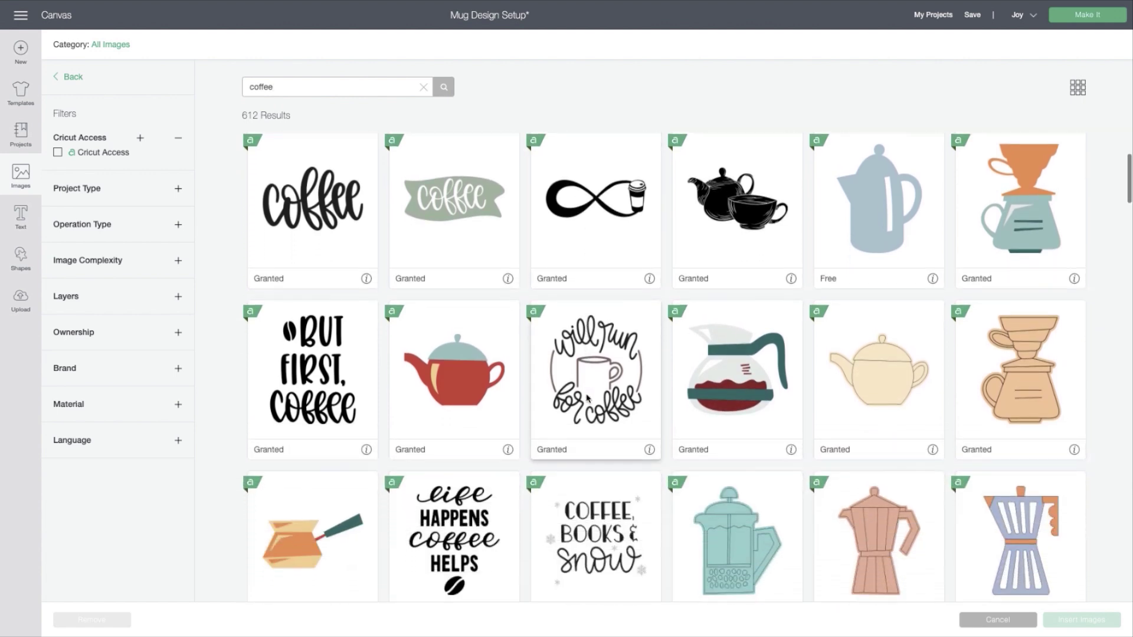
{"action": "scroll", "coordinate": [587, 399], "scroll_direction": "up", "scroll_amount": 3}
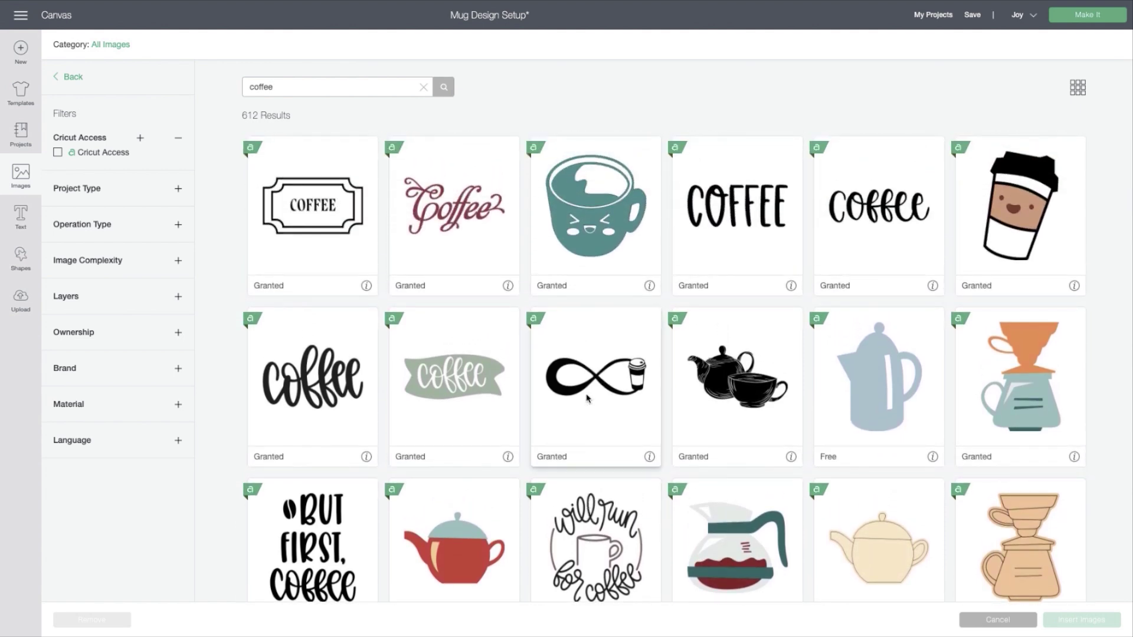
Step: Switch from all images to image sets and search the sets for "coffee"
{"action": "left_click", "coordinate": [113, 45]}
{"action": "left_click", "coordinate": [244, 231]}
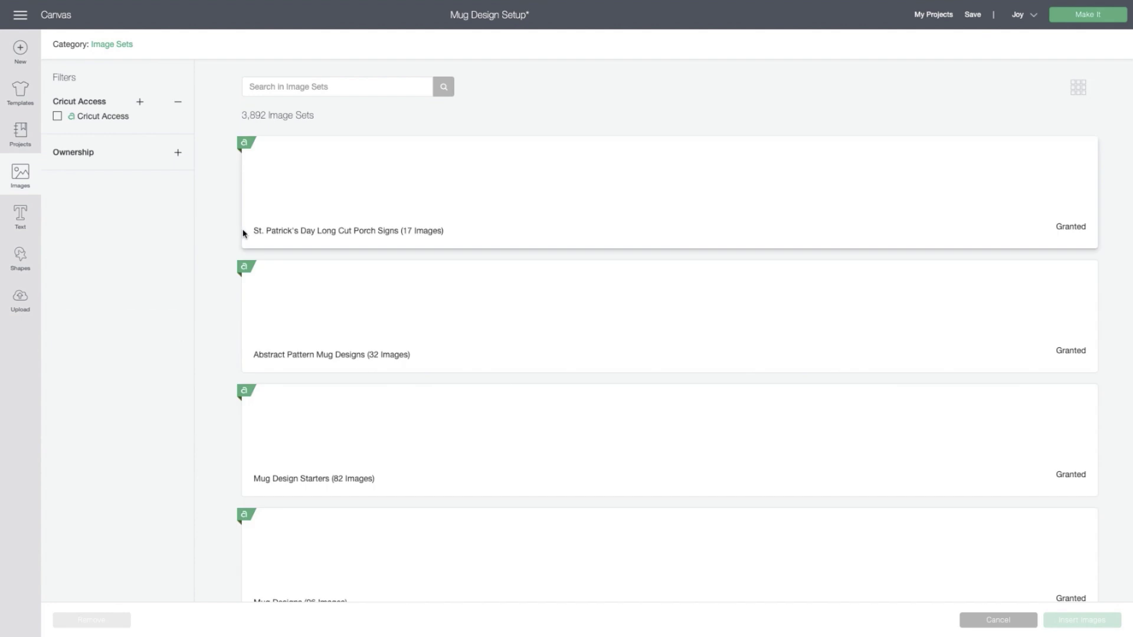
{"action": "left_click", "coordinate": [357, 91]}
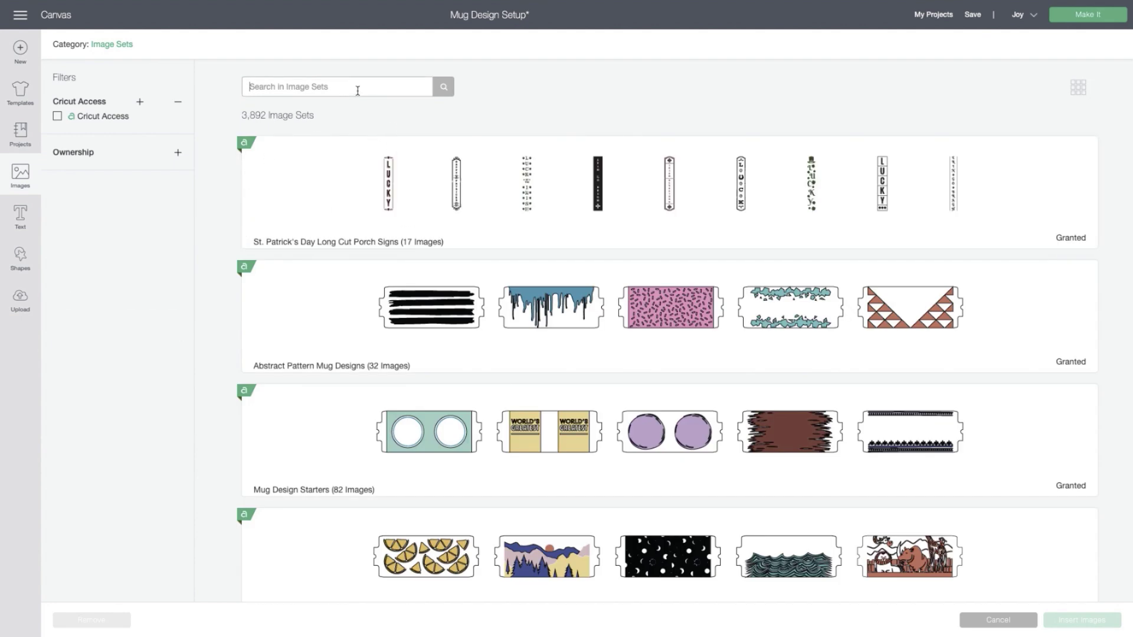
{"action": "type", "text": "coffee"}
{"action": "key", "text": "Return"}
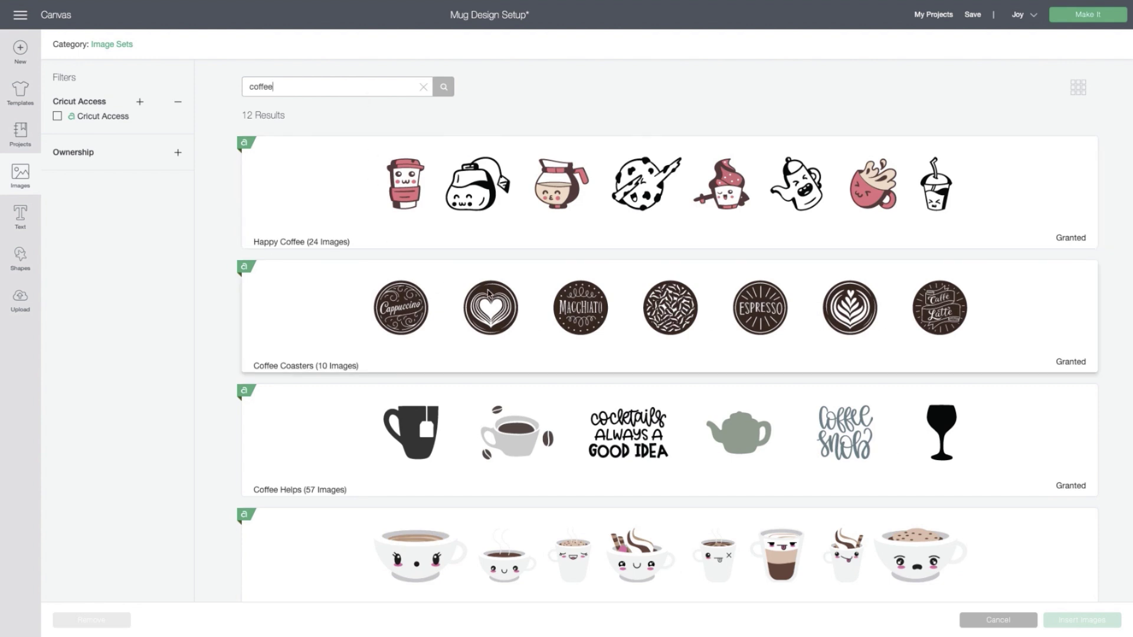
Step: Insert the heart-shaped latte art image from the Coffee Coasters set into the mug design
{"action": "left_click", "coordinate": [649, 350]}
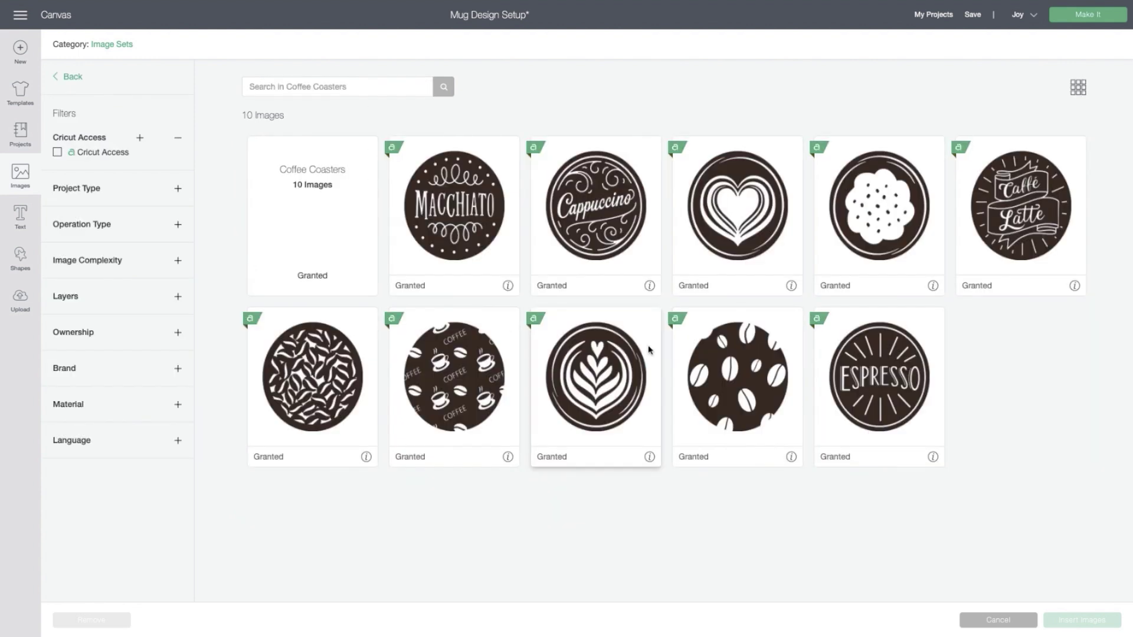
{"action": "left_click", "coordinate": [738, 237]}
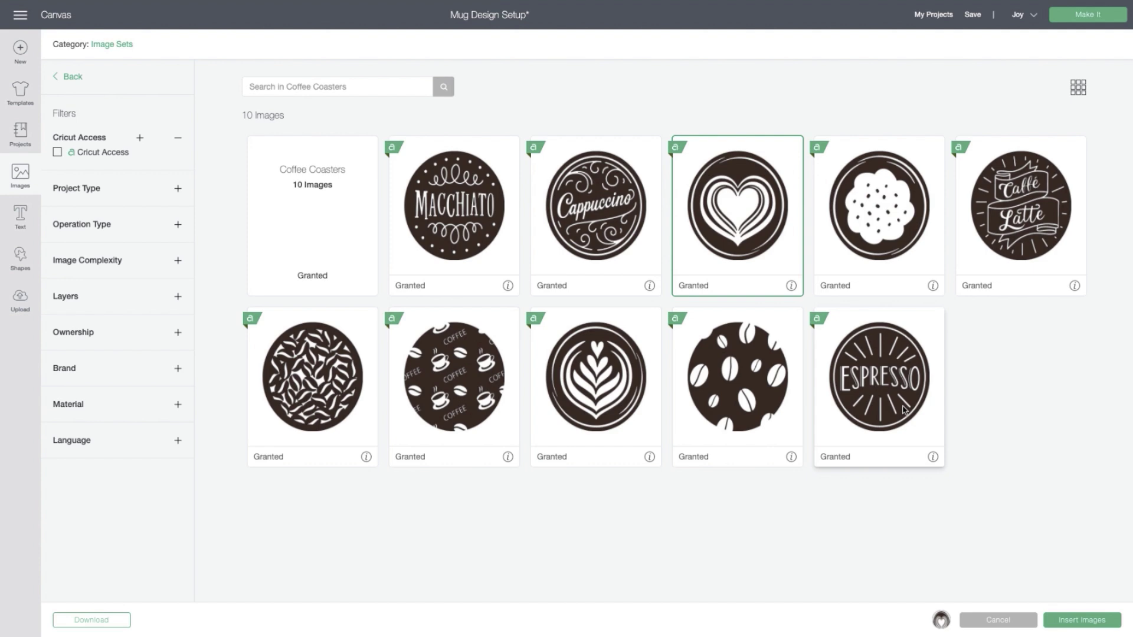
{"action": "left_click", "coordinate": [1071, 621]}
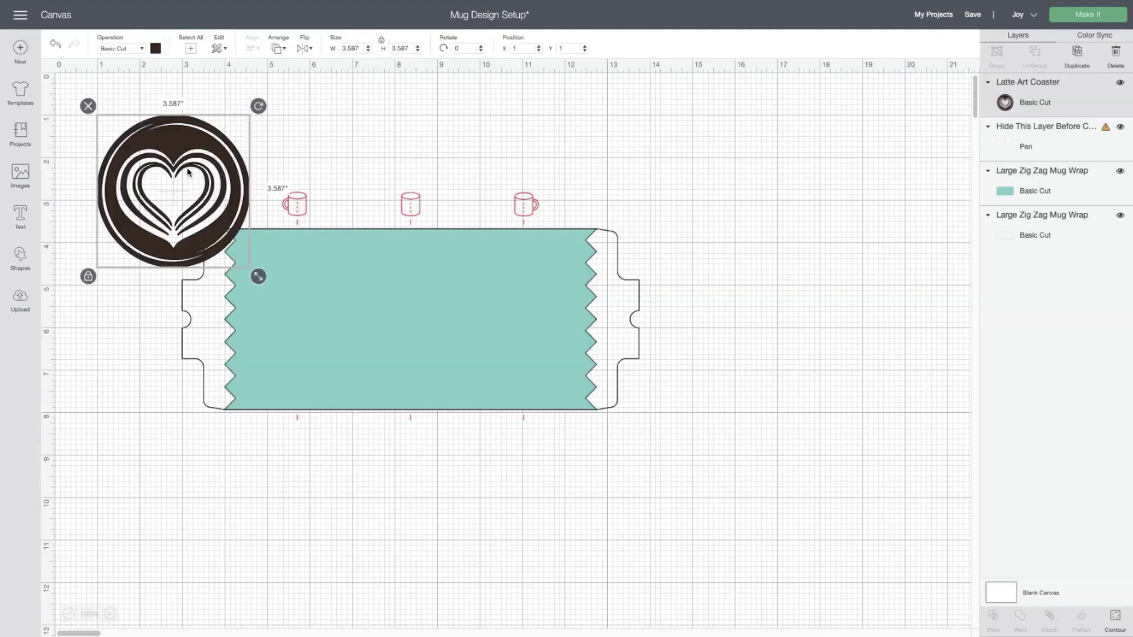
Step: Shrink the latte art image to about 2.77 in and place it on the left part of the teal mug wrap, vertically centred
{"action": "left_click_drag", "start_coordinate": [187, 172], "coordinate": [341, 299]}
{"action": "left_click_drag", "start_coordinate": [411, 404], "coordinate": [377, 368]}
{"action": "left_click_drag", "start_coordinate": [338, 329], "coordinate": [328, 355]}
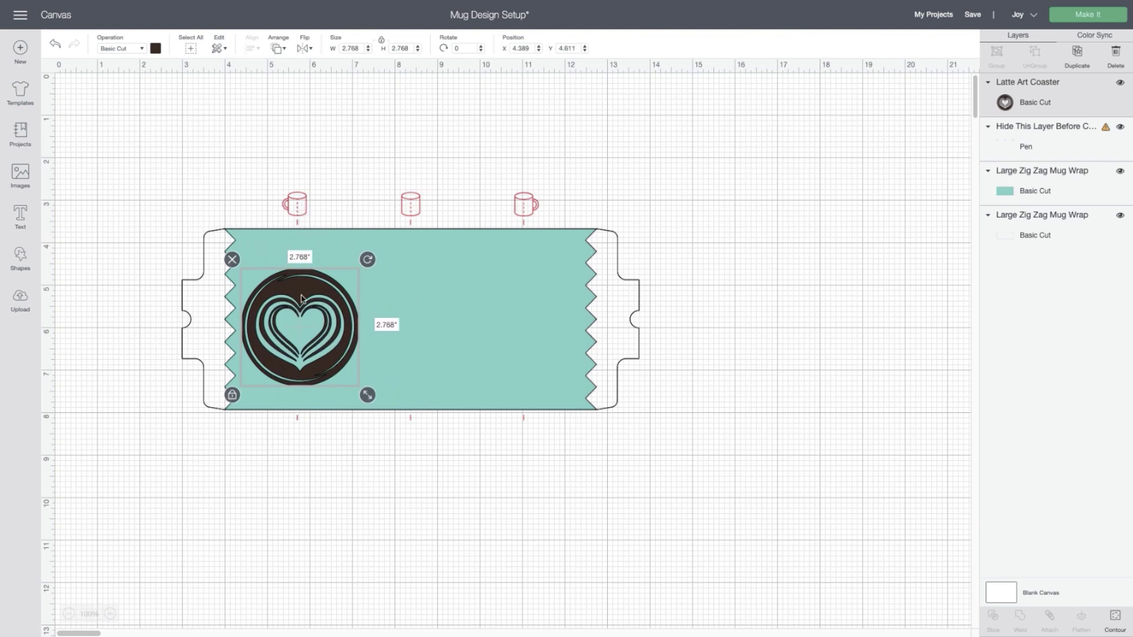
{"action": "left_click_drag", "start_coordinate": [301, 295], "coordinate": [300, 291]}
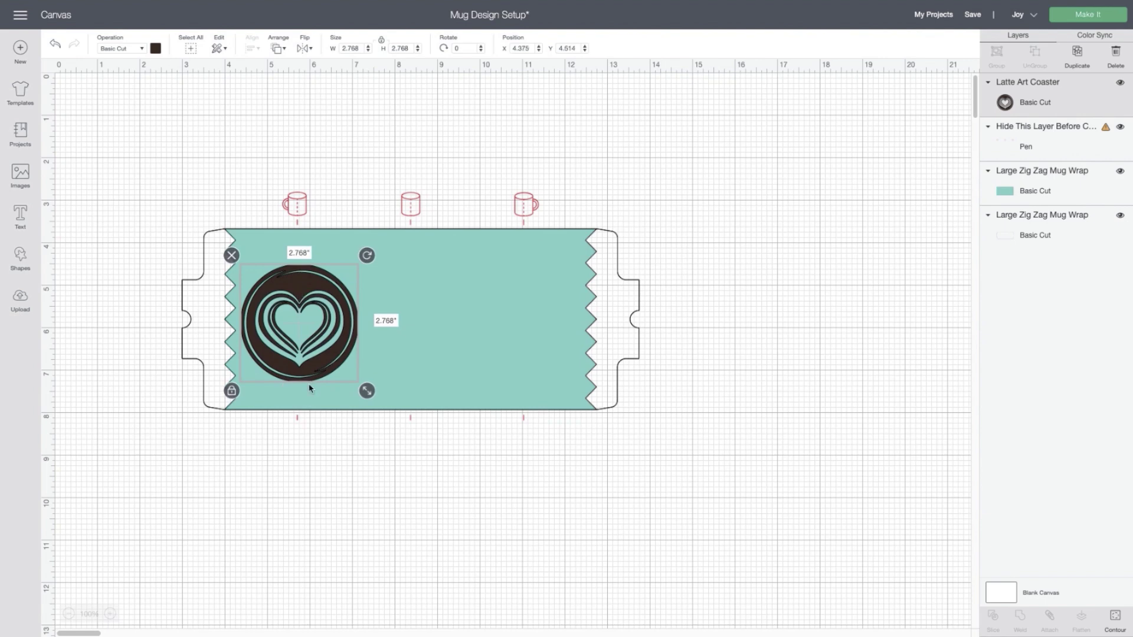
{"action": "left_click", "coordinate": [334, 447]}
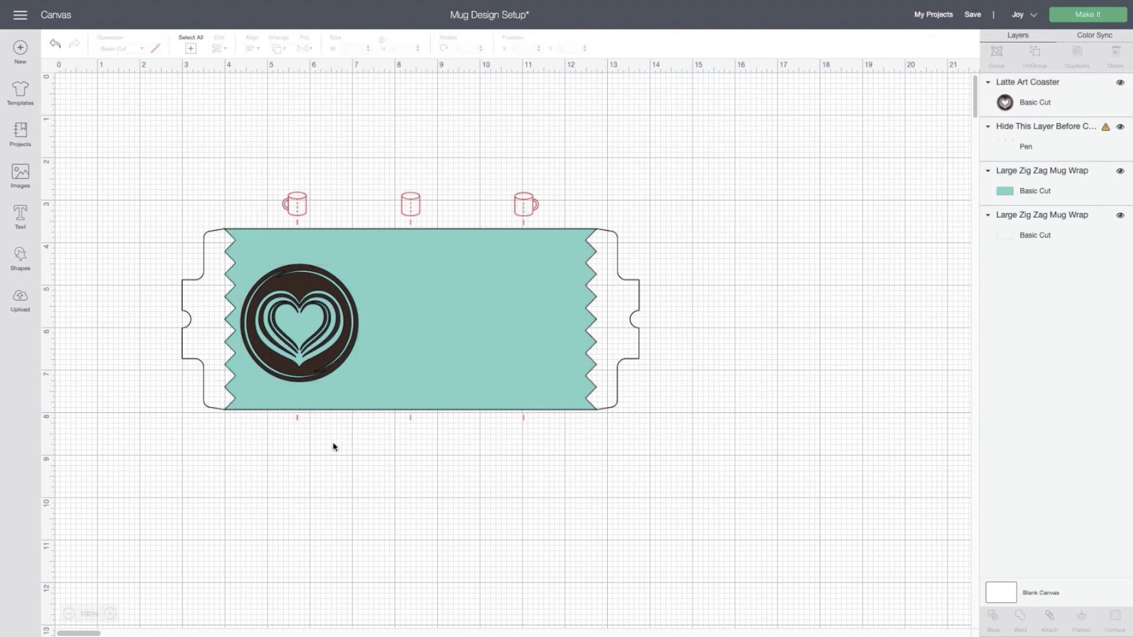
Step: Add a text object reading "But first, Coffee!" to the canvas
{"action": "left_click", "coordinate": [27, 215]}
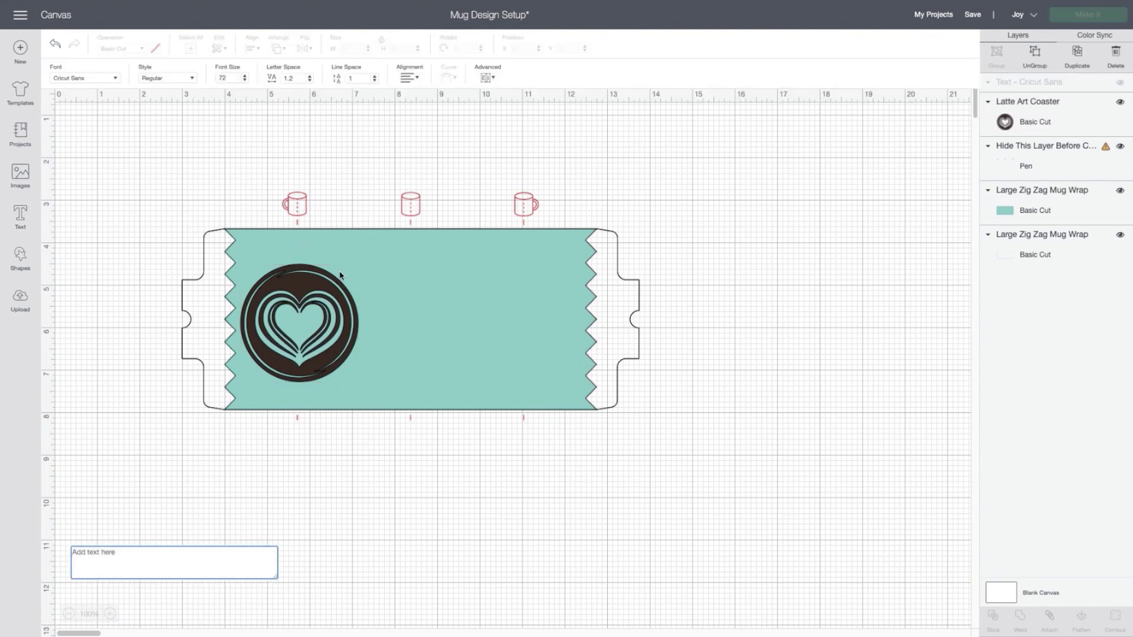
{"action": "type", "text": "But"}
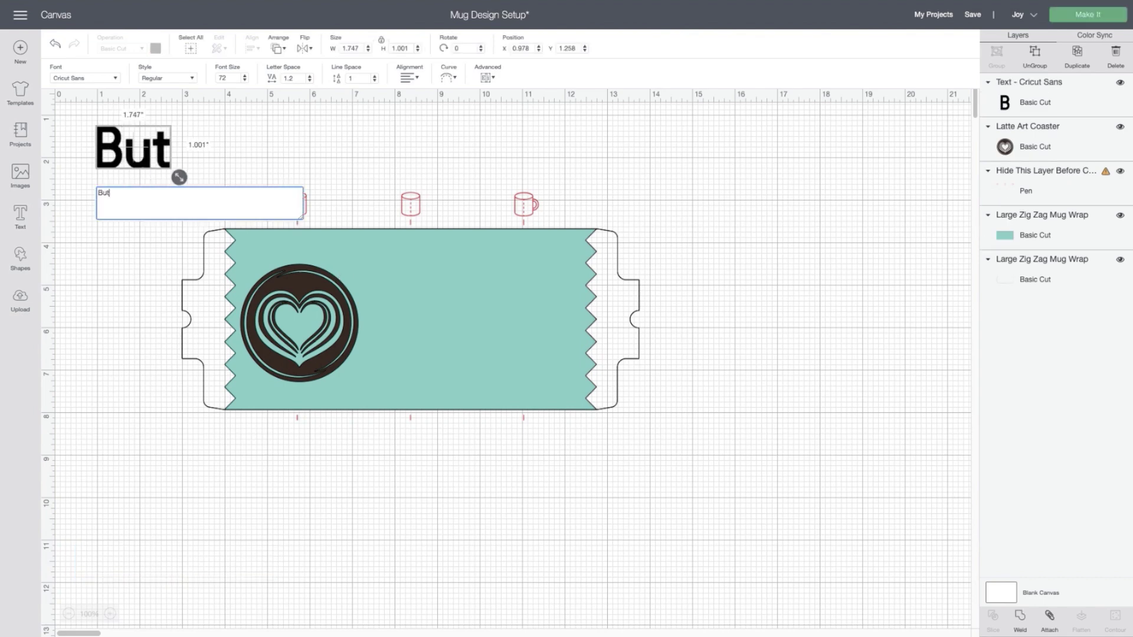
{"action": "type", "text": " first,"}
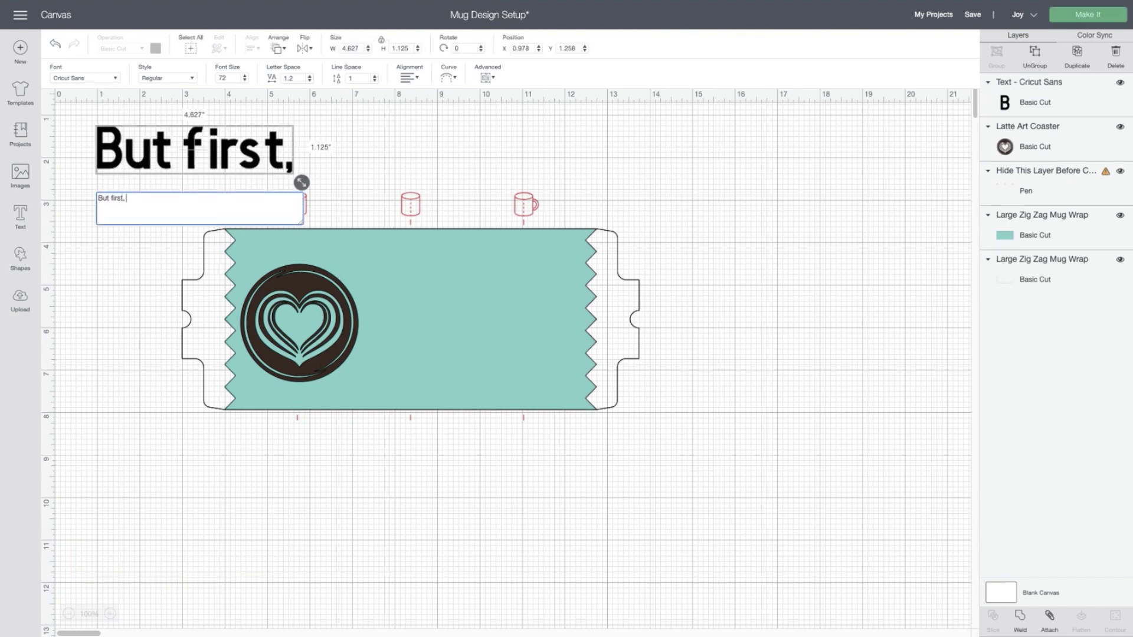
{"action": "type", "text": " Coffe"}
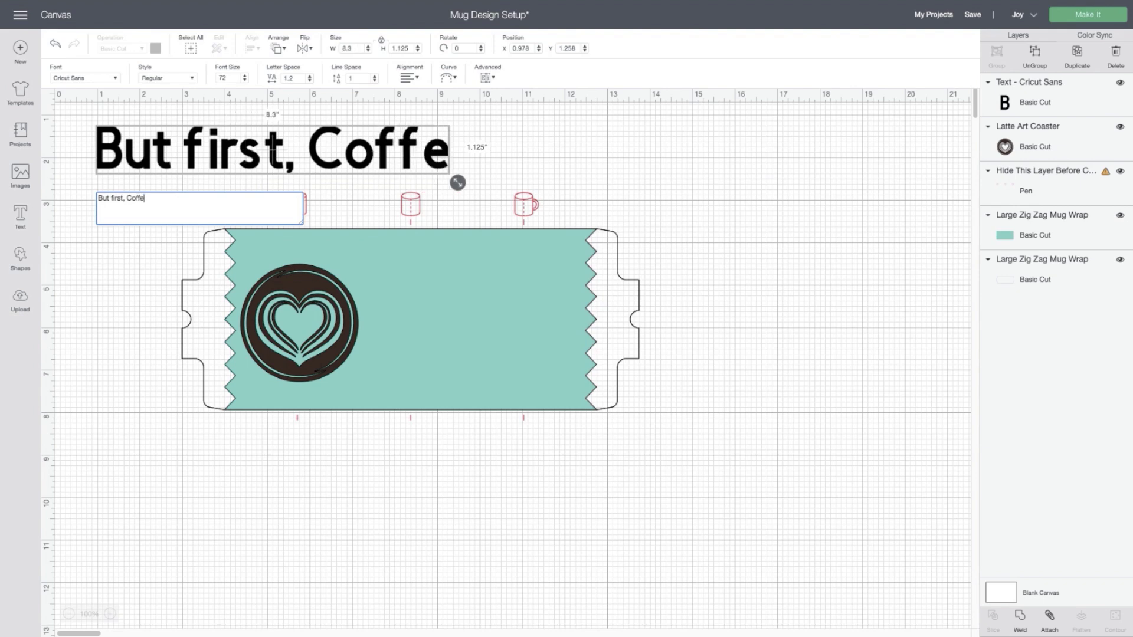
{"action": "type", "text": "e!"}
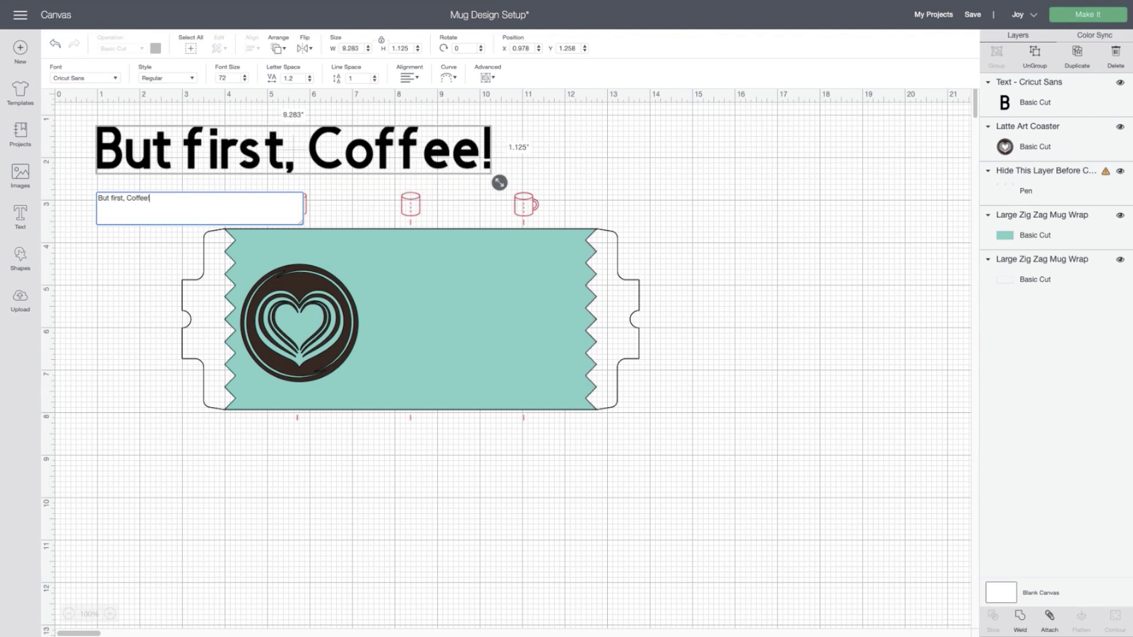
Step: Change the font of the "But first, Coffee!" text to Easton
{"action": "key", "text": "ctrl+a"}
{"action": "left_click", "coordinate": [116, 80]}
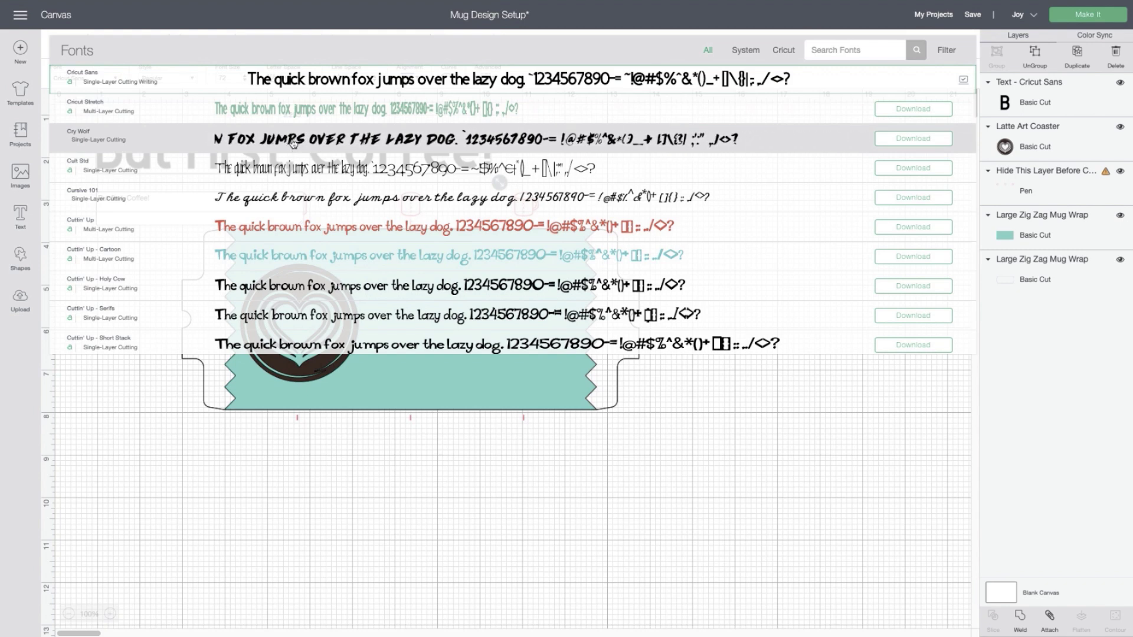
{"action": "scroll", "coordinate": [298, 248], "scroll_direction": "down", "scroll_amount": 2}
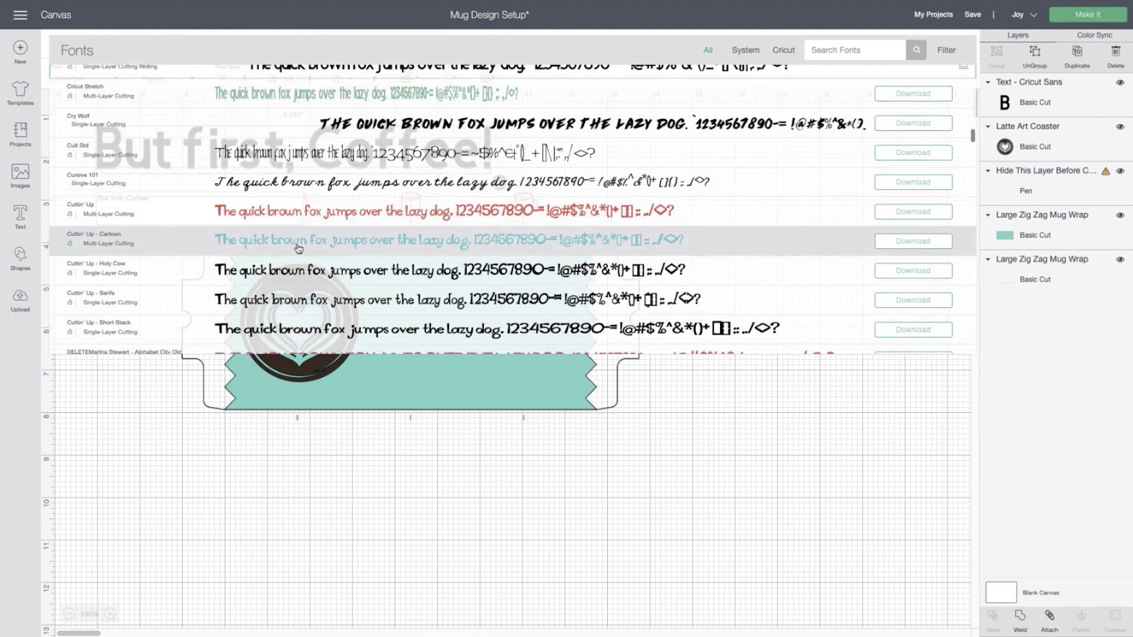
{"action": "scroll", "coordinate": [298, 248], "scroll_direction": "down", "scroll_amount": 4}
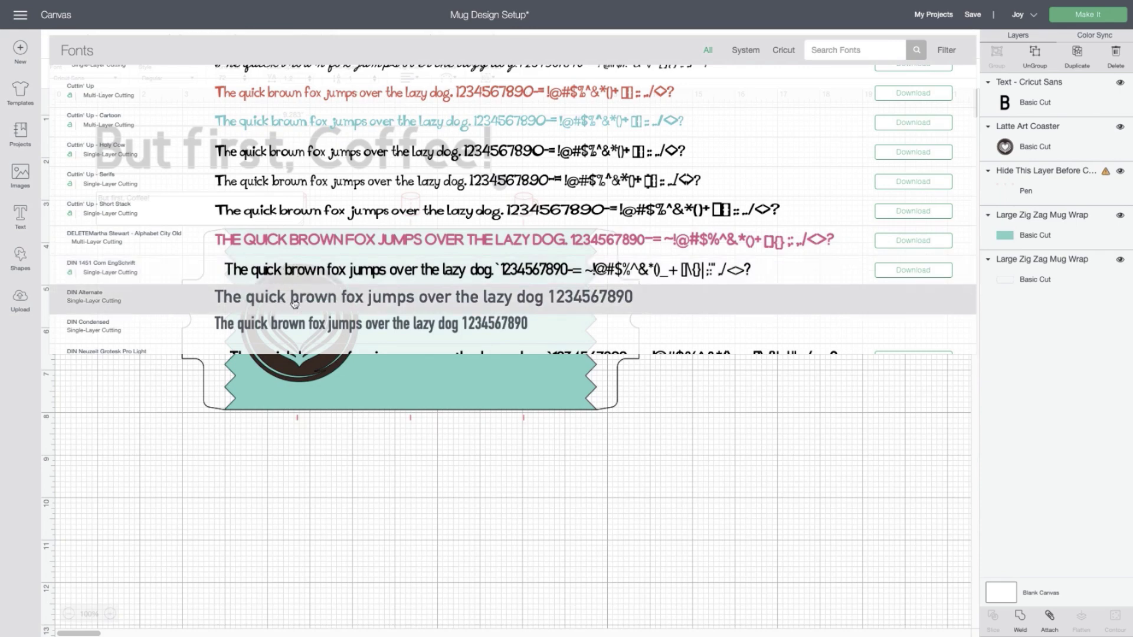
{"action": "scroll", "coordinate": [295, 304], "scroll_direction": "down", "scroll_amount": 6}
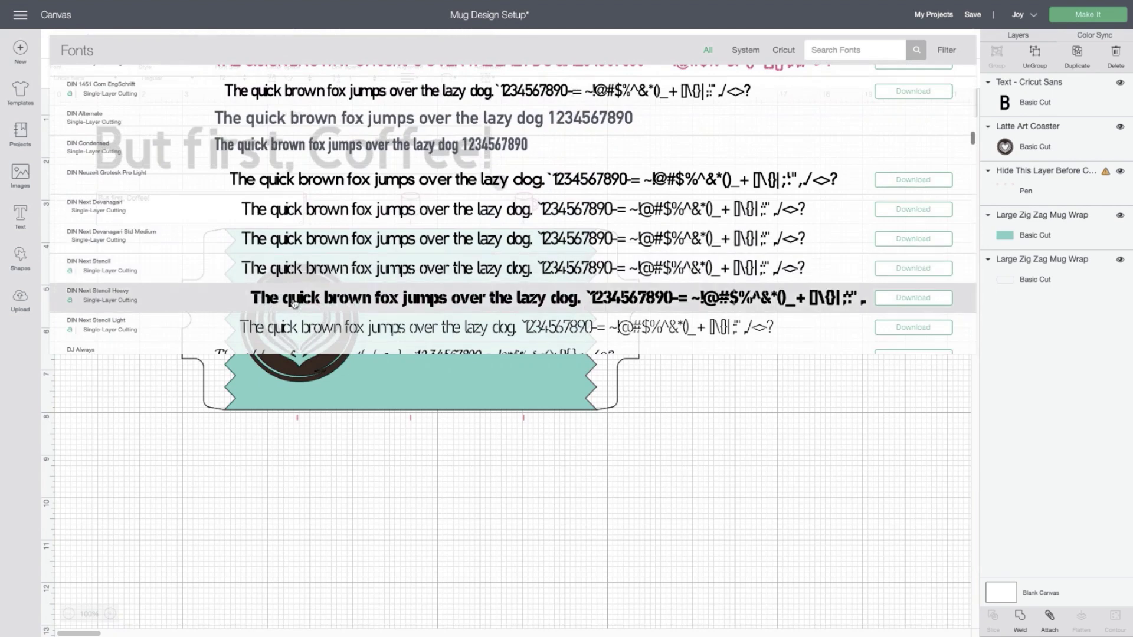
{"action": "scroll", "coordinate": [295, 304], "scroll_direction": "down", "scroll_amount": 5}
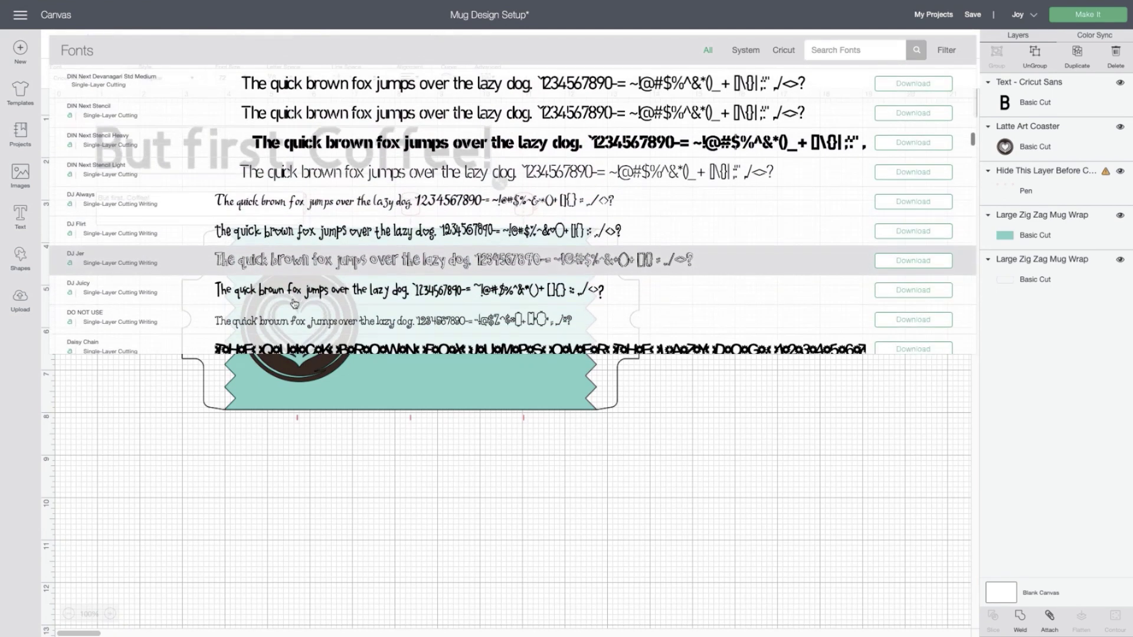
{"action": "scroll", "coordinate": [295, 304], "scroll_direction": "down", "scroll_amount": 4}
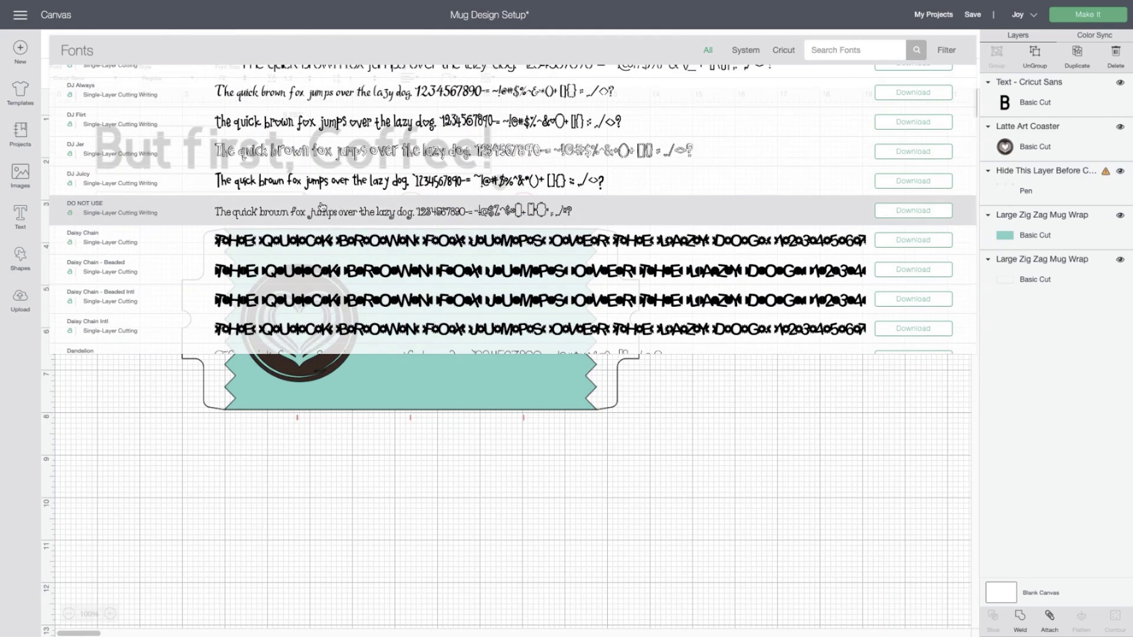
{"action": "scroll", "coordinate": [314, 284], "scroll_direction": "down", "scroll_amount": 4}
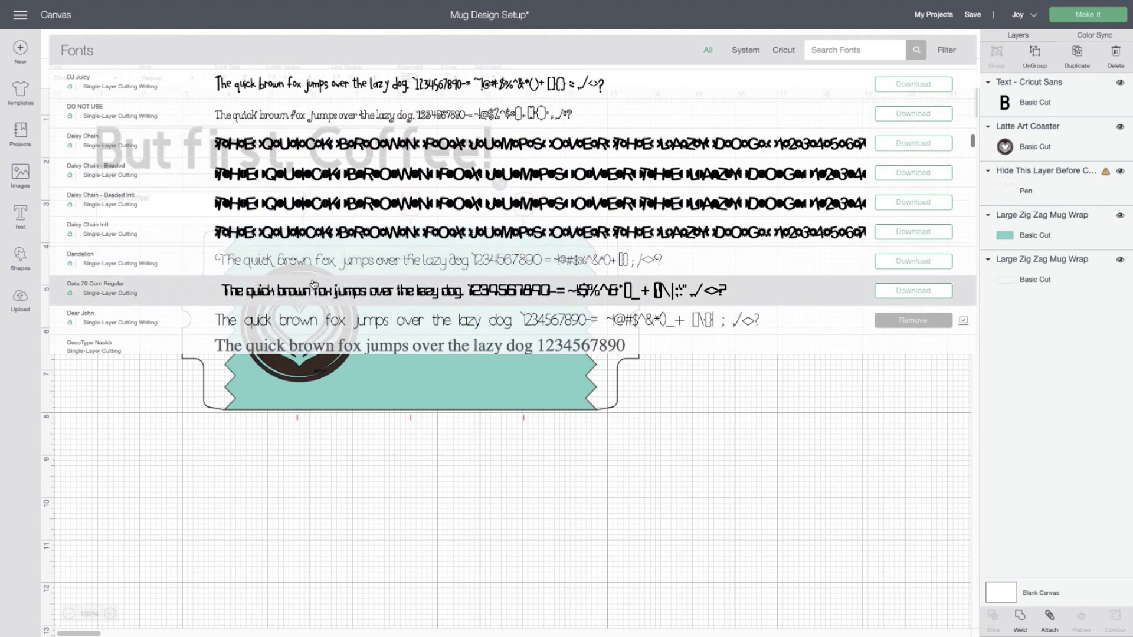
{"action": "scroll", "coordinate": [314, 284], "scroll_direction": "down", "scroll_amount": 1}
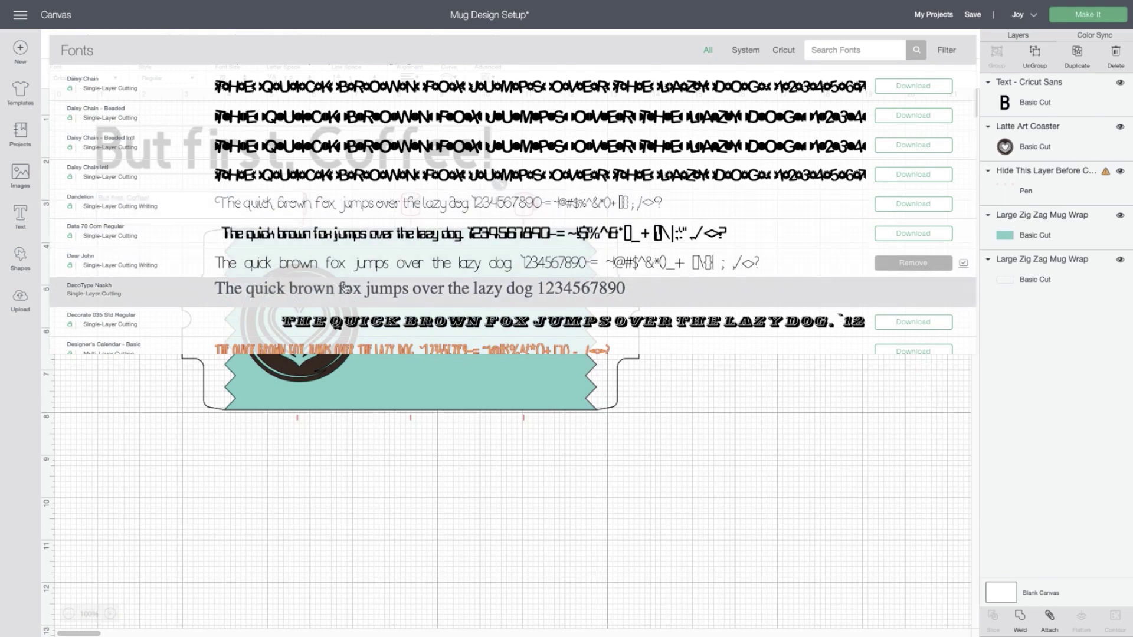
{"action": "scroll", "coordinate": [347, 290], "scroll_direction": "down", "scroll_amount": 3}
{"action": "scroll", "coordinate": [347, 290], "scroll_direction": "down", "scroll_amount": 4}
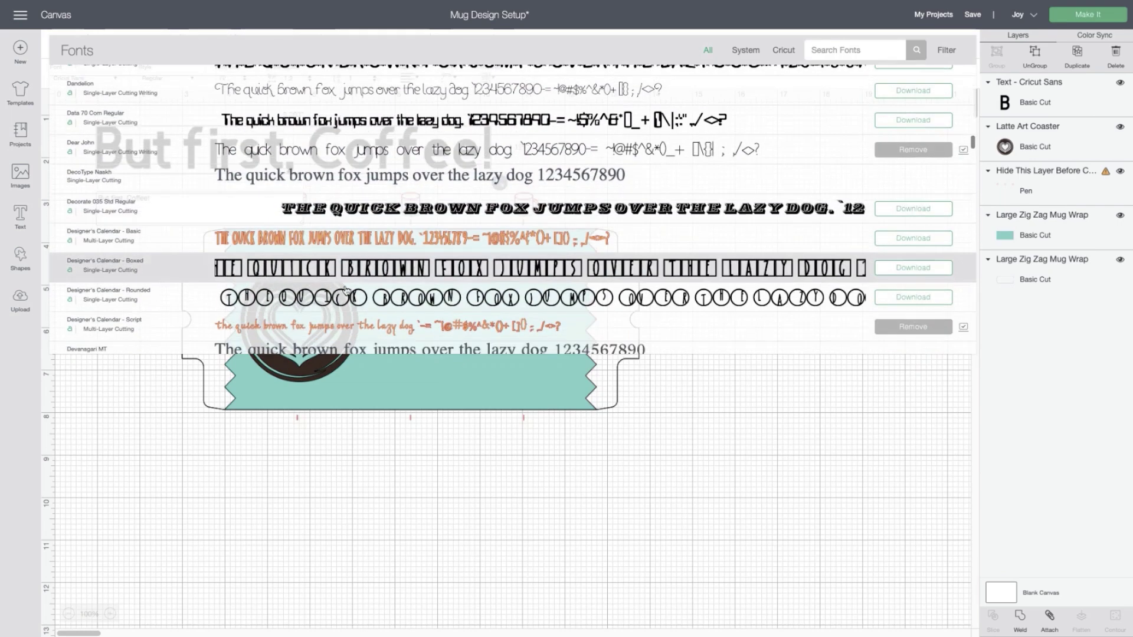
{"action": "scroll", "coordinate": [347, 289], "scroll_direction": "down", "scroll_amount": 2}
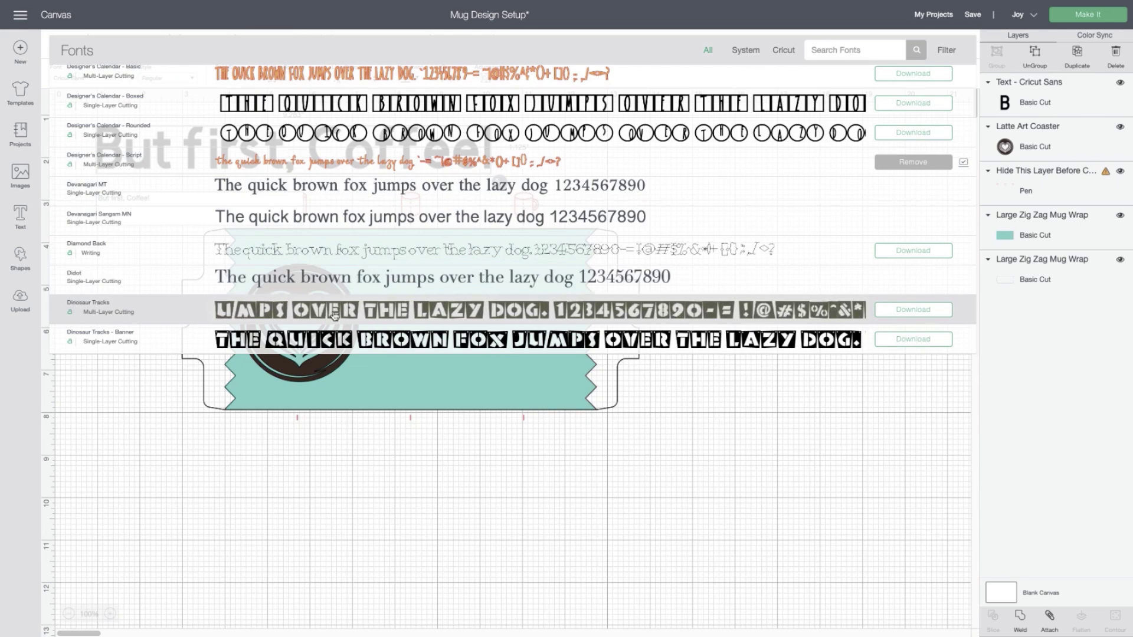
{"action": "scroll", "coordinate": [283, 315], "scroll_direction": "down", "scroll_amount": 5}
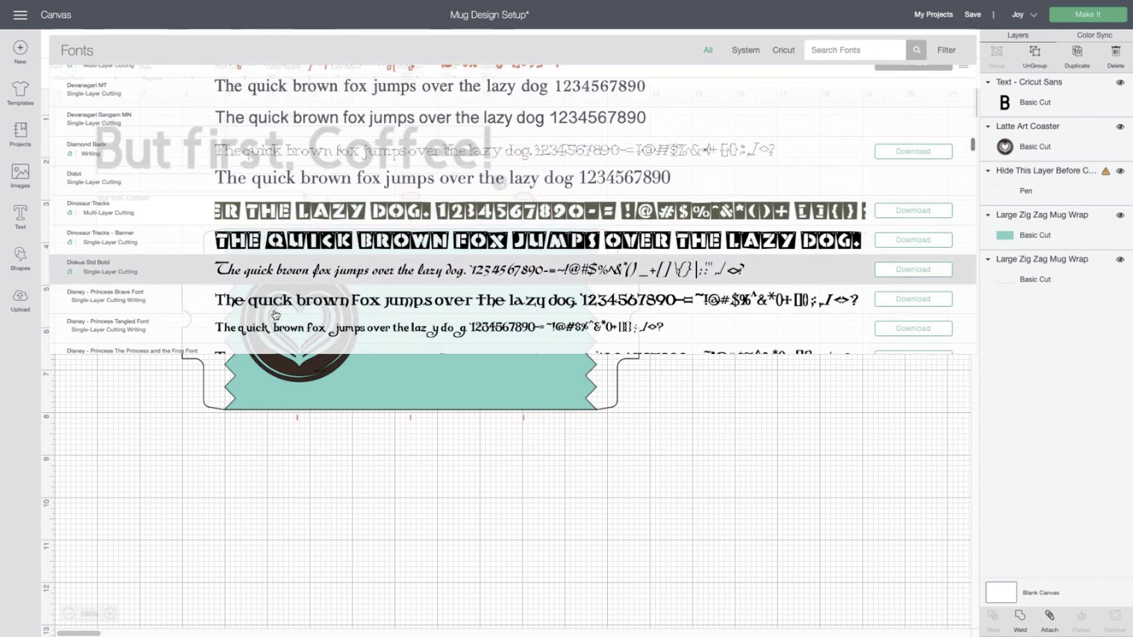
{"action": "scroll", "coordinate": [277, 314], "scroll_direction": "down", "scroll_amount": 5}
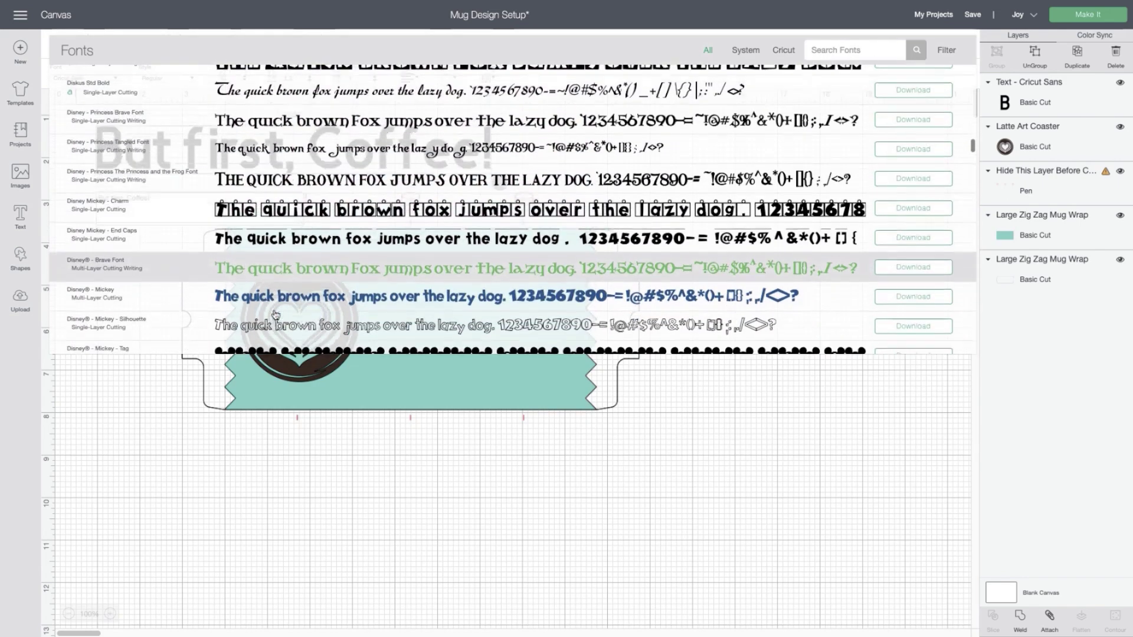
{"action": "scroll", "coordinate": [275, 314], "scroll_direction": "down", "scroll_amount": 4}
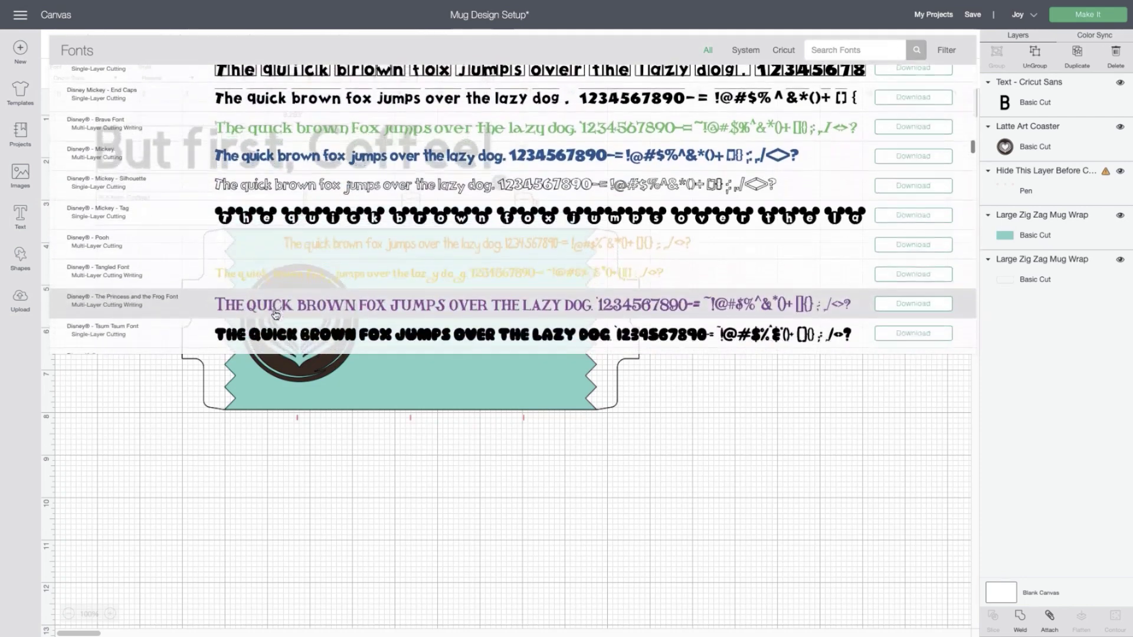
{"action": "scroll", "coordinate": [275, 314], "scroll_direction": "down", "scroll_amount": 1}
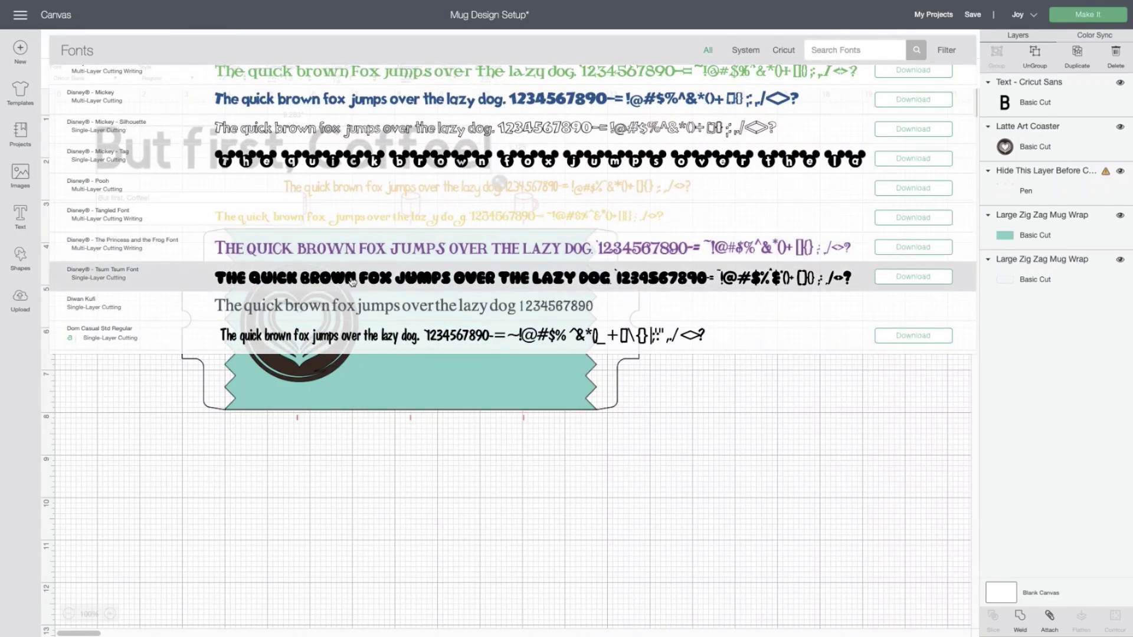
{"action": "scroll", "coordinate": [351, 275], "scroll_direction": "down", "scroll_amount": 5}
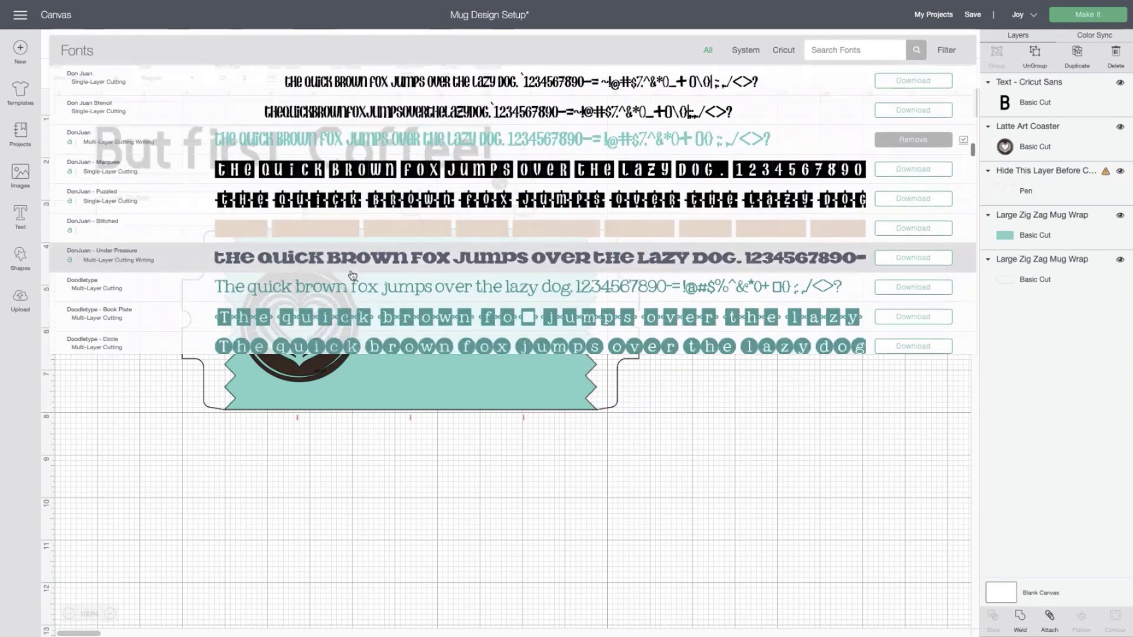
{"action": "scroll", "coordinate": [352, 276], "scroll_direction": "down", "scroll_amount": 3}
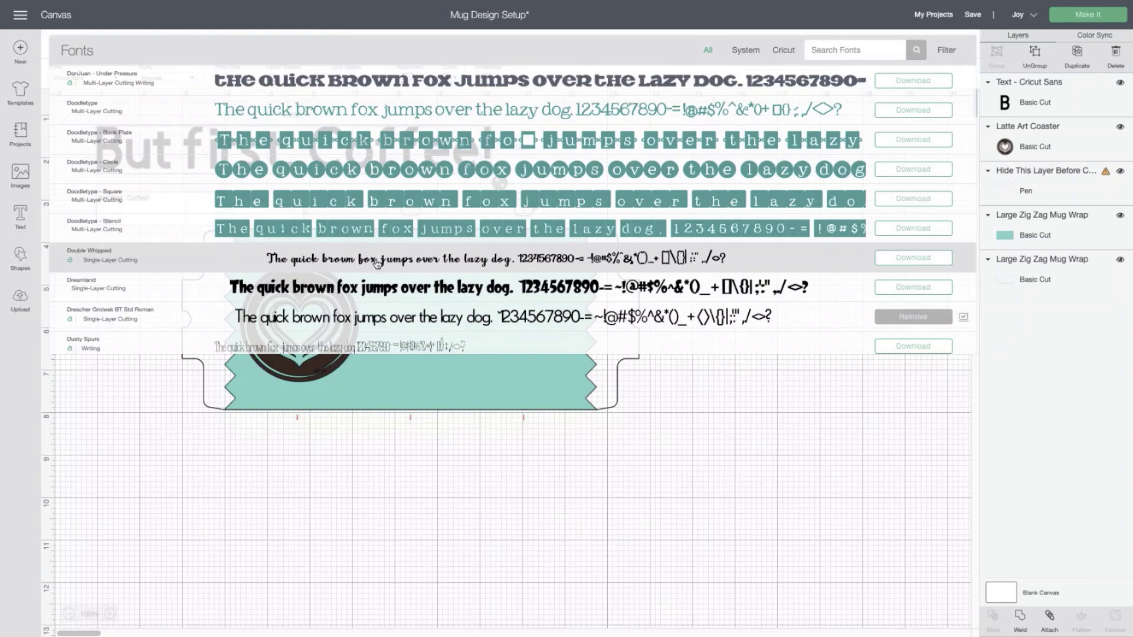
{"action": "scroll", "coordinate": [376, 264], "scroll_direction": "down", "scroll_amount": 3}
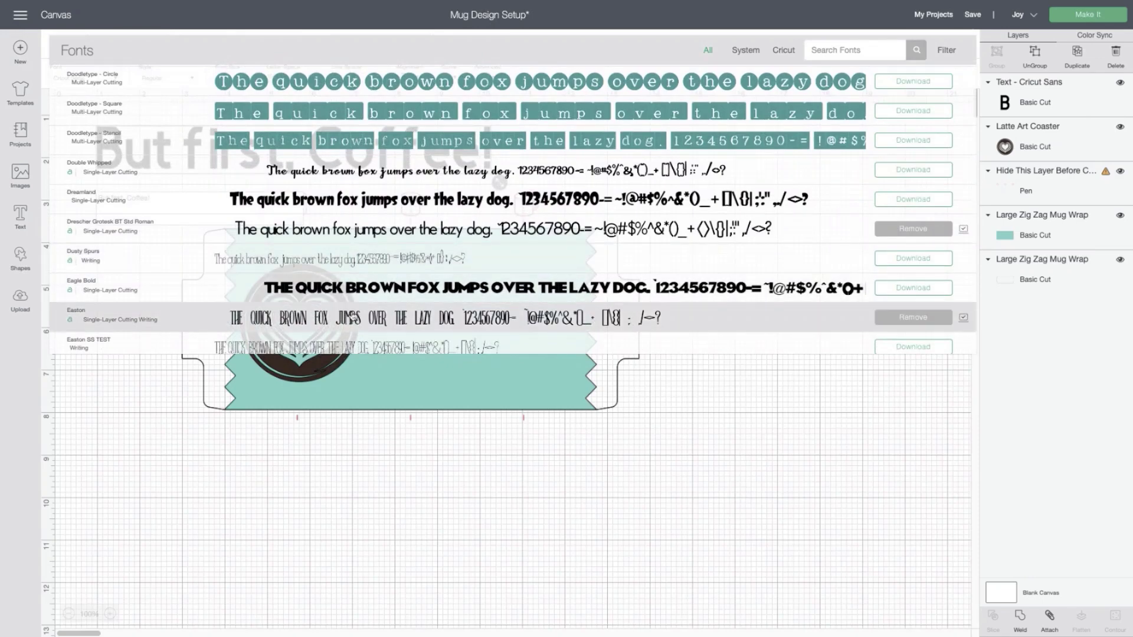
{"action": "left_click", "coordinate": [362, 320]}
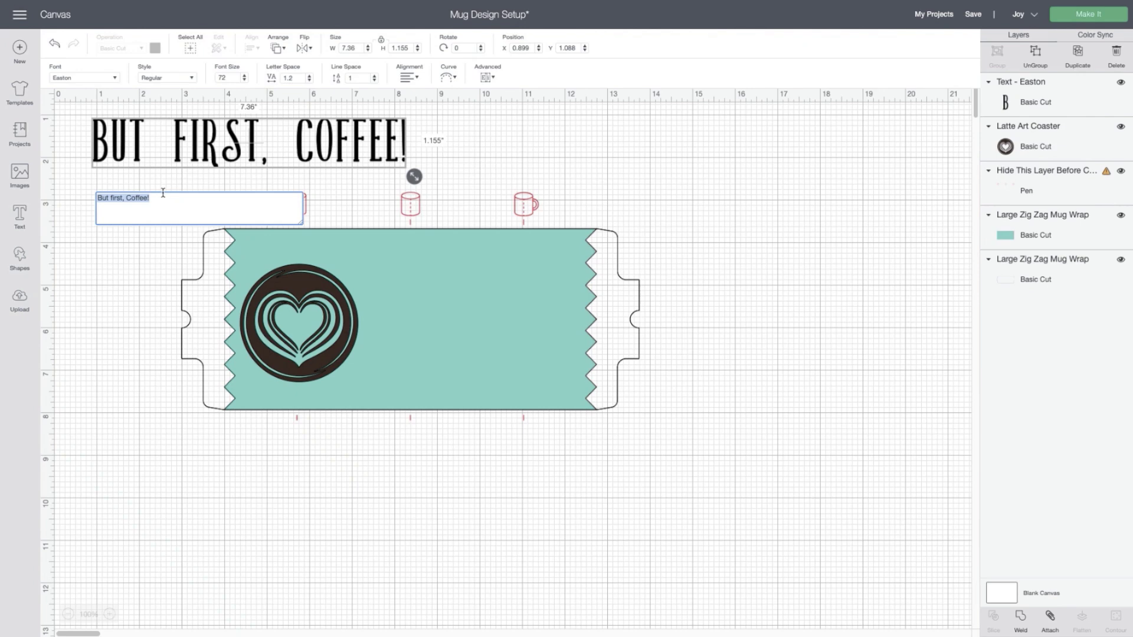
Step: Break the text into two lines, "But first," and "Coffee!", and set its alignment to centred
{"action": "left_click", "coordinate": [128, 201]}
{"action": "key", "text": "Return"}
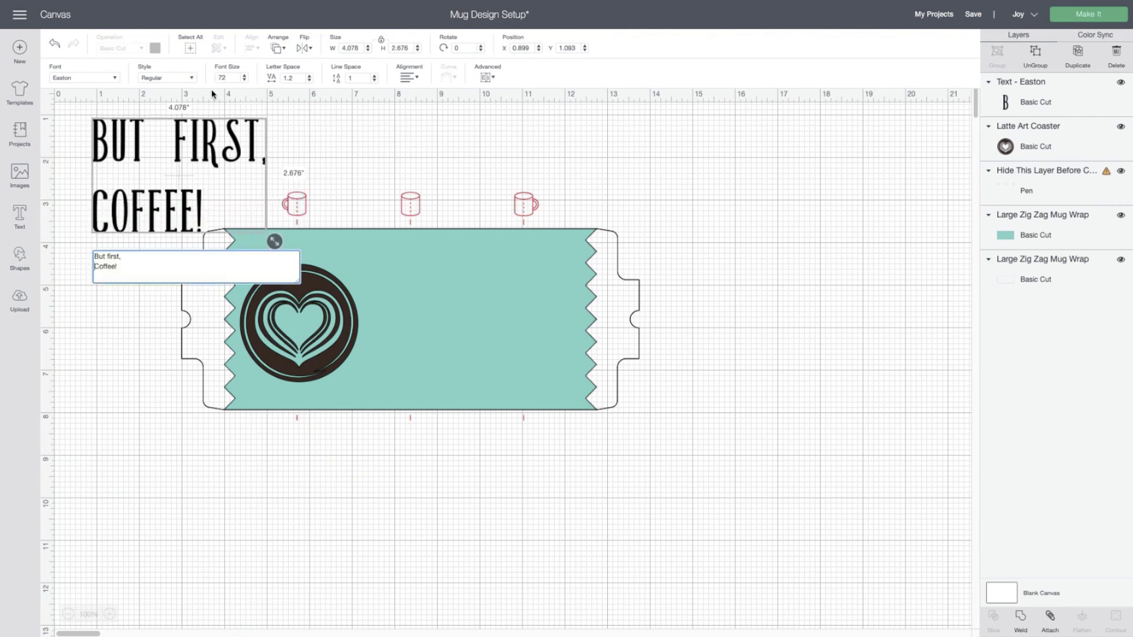
{"action": "left_click", "coordinate": [410, 78]}
{"action": "left_click", "coordinate": [435, 111]}
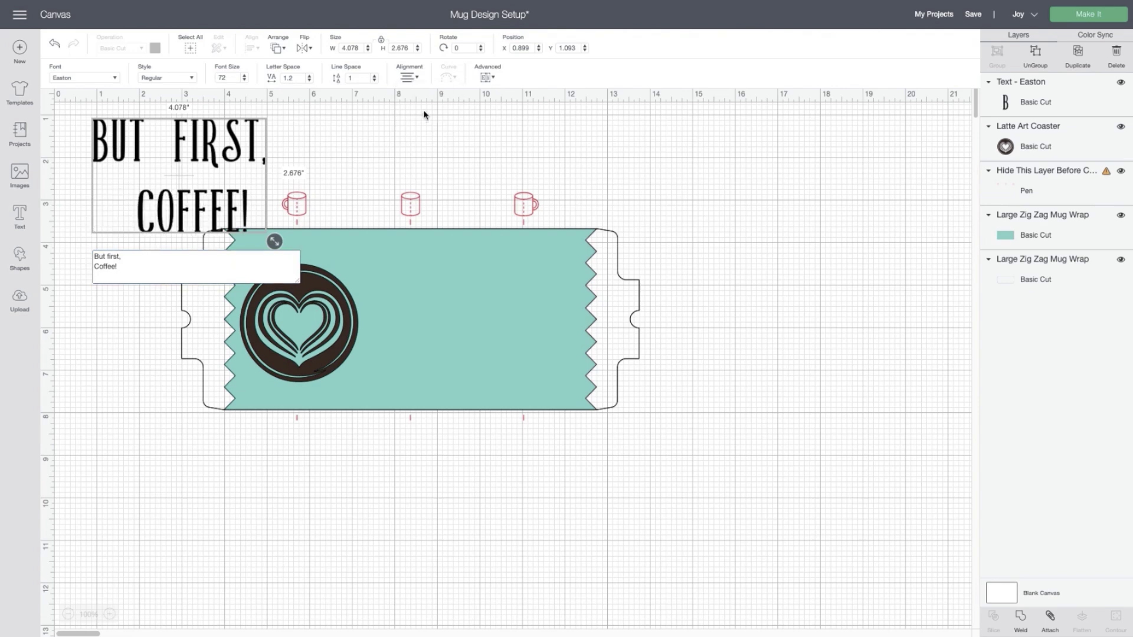
Step: Move the text onto the right part of the teal mug wrap and insert a blank line between its two lines
{"action": "left_click_drag", "start_coordinate": [204, 139], "coordinate": [523, 279]}
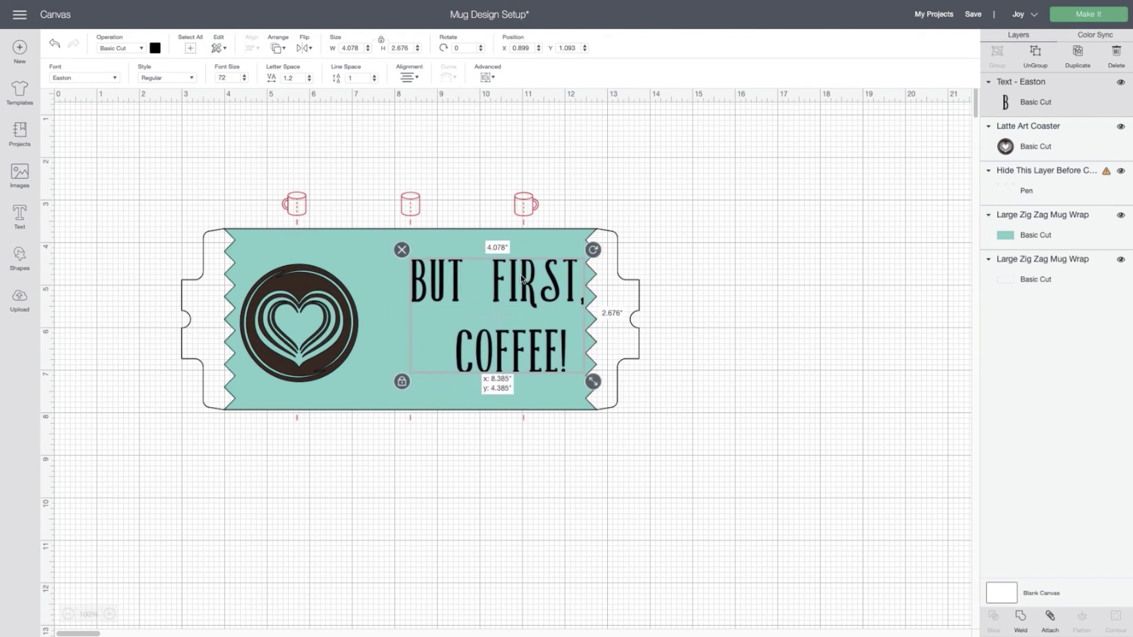
{"action": "double_click", "coordinate": [499, 330]}
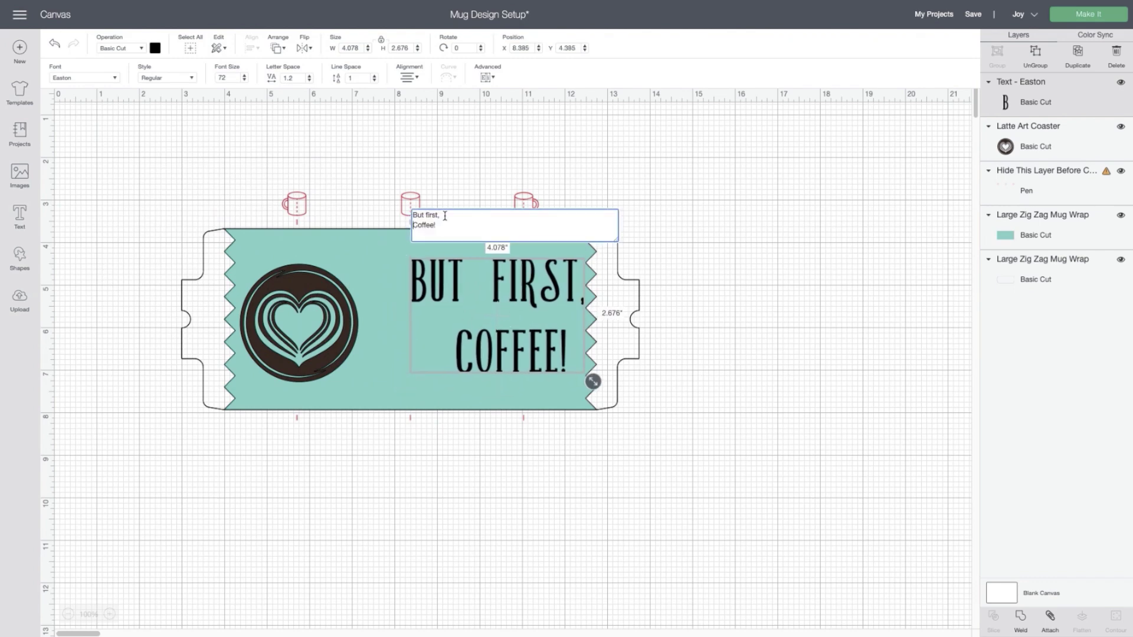
{"action": "key", "text": "Return"}
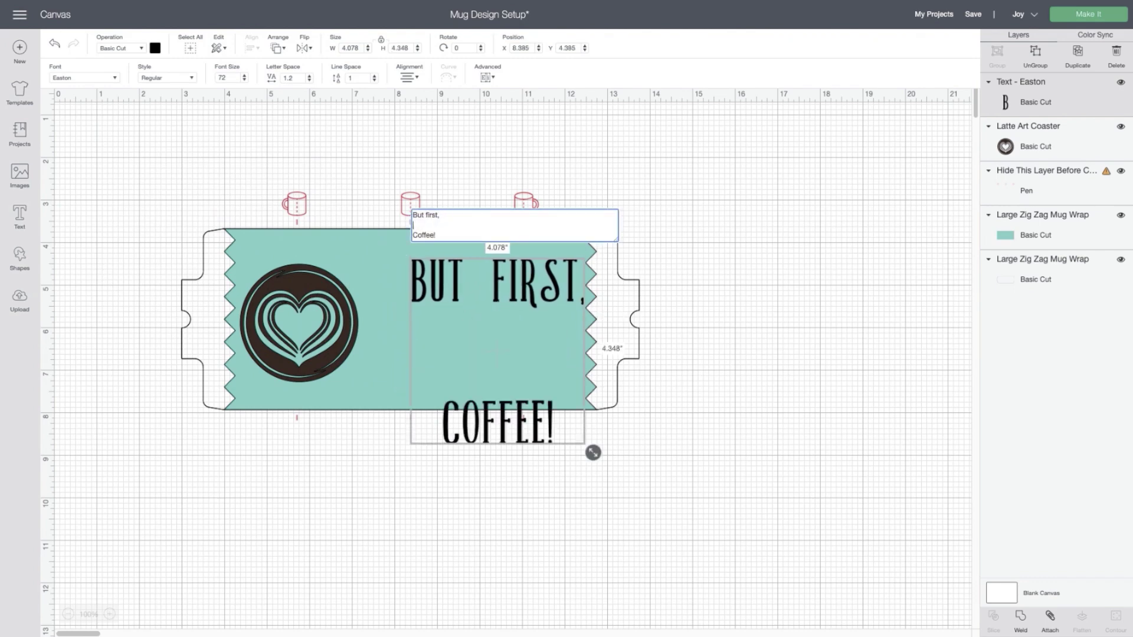
{"action": "left_click", "coordinate": [709, 414]}
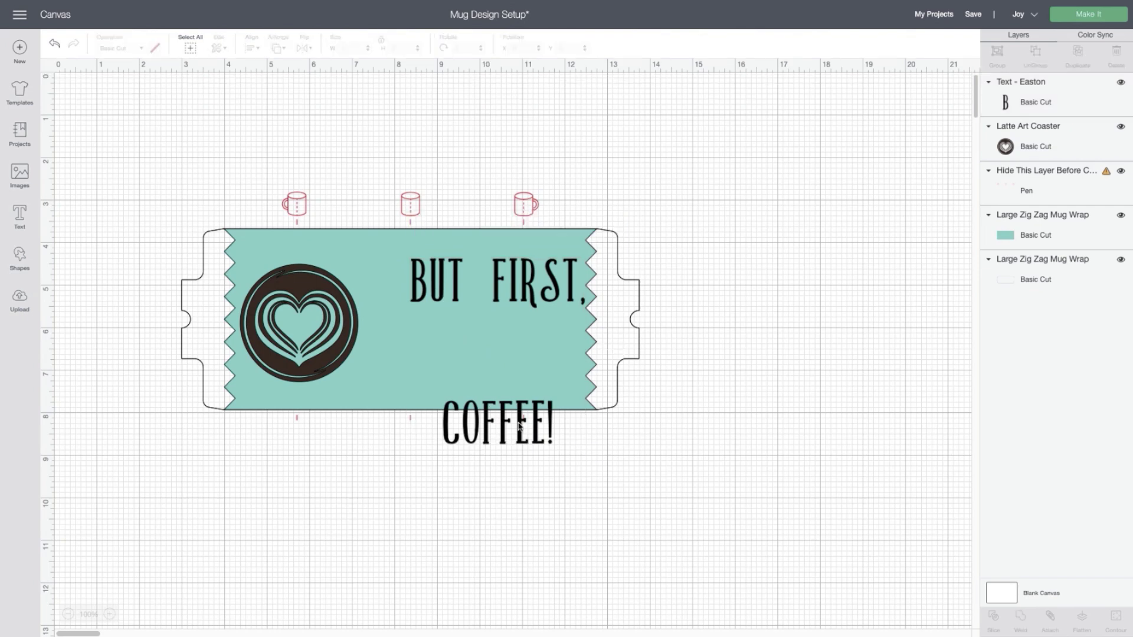
Step: Shrink the text to about 2.93 in wide and 3.13 in high and place it inside the right part of the wrap, vertically centred
{"action": "left_click_drag", "start_coordinate": [519, 427], "coordinate": [517, 410]}
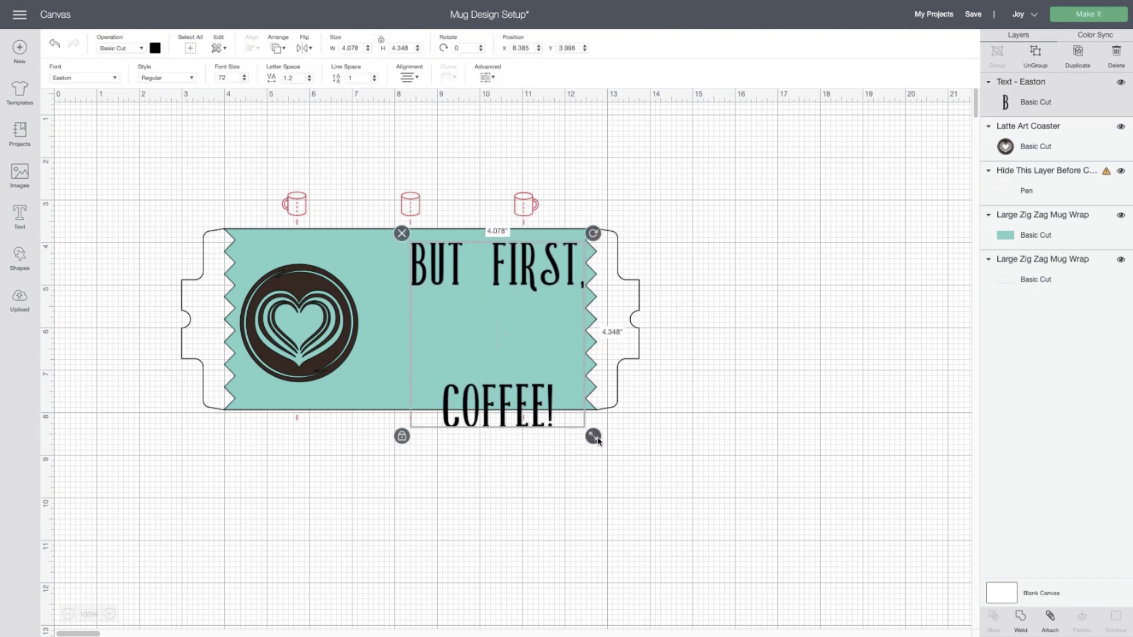
{"action": "left_click_drag", "start_coordinate": [593, 437], "coordinate": [549, 386]}
{"action": "left_click_drag", "start_coordinate": [489, 363], "coordinate": [533, 377]}
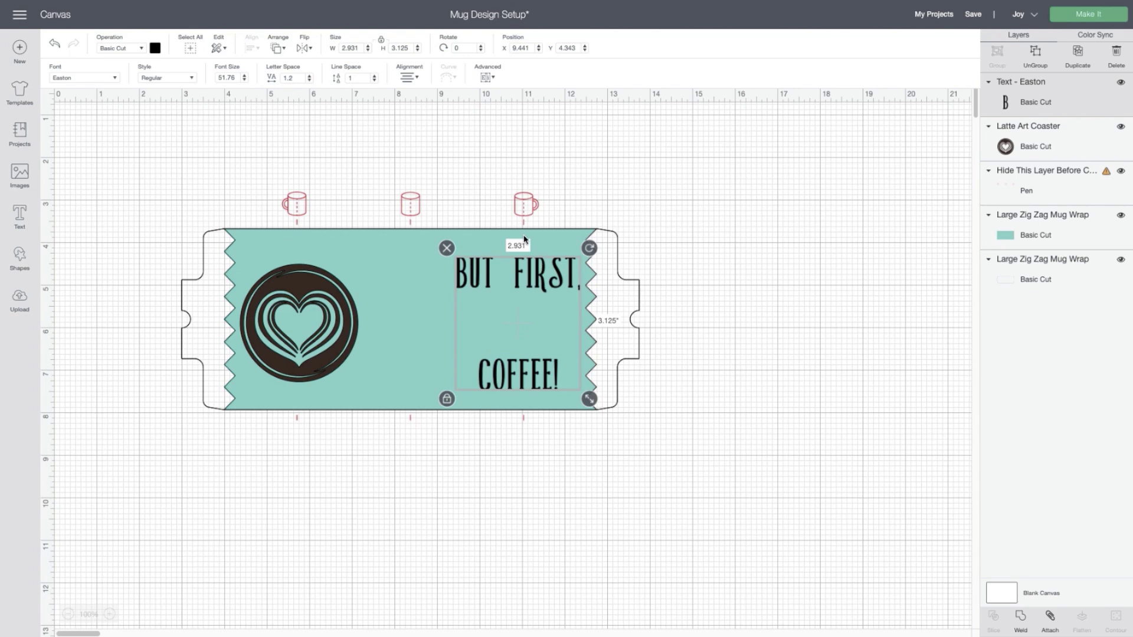
{"action": "left_click", "coordinate": [689, 412]}
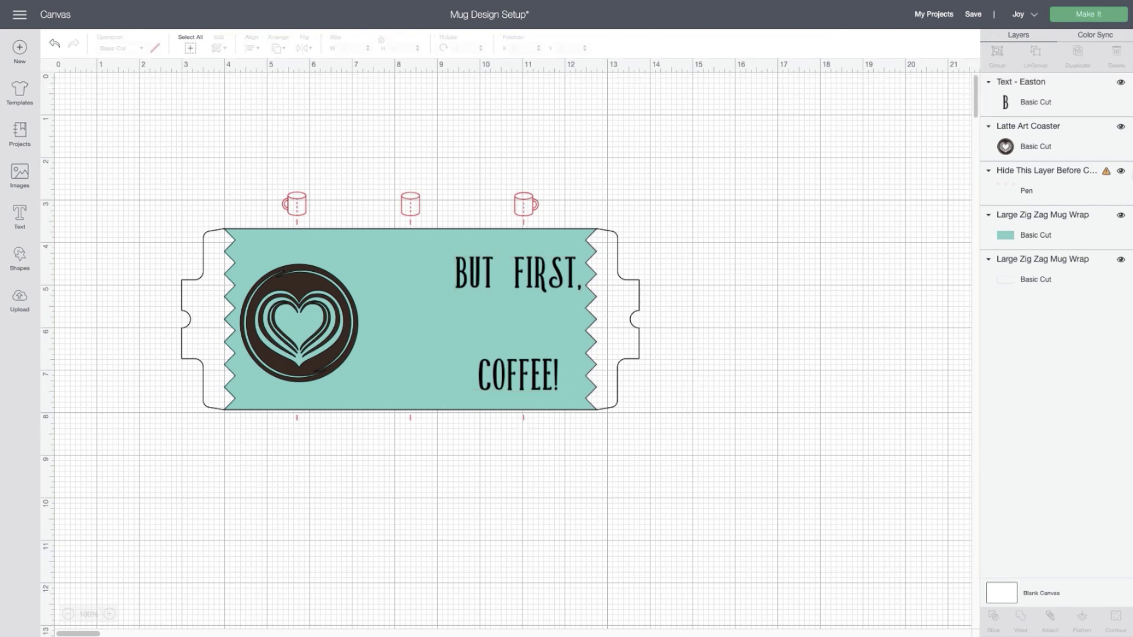
Step: Hide the pen layer with the mug placement guides and attach all the mug design layers together
{"action": "left_click", "coordinate": [1121, 170]}
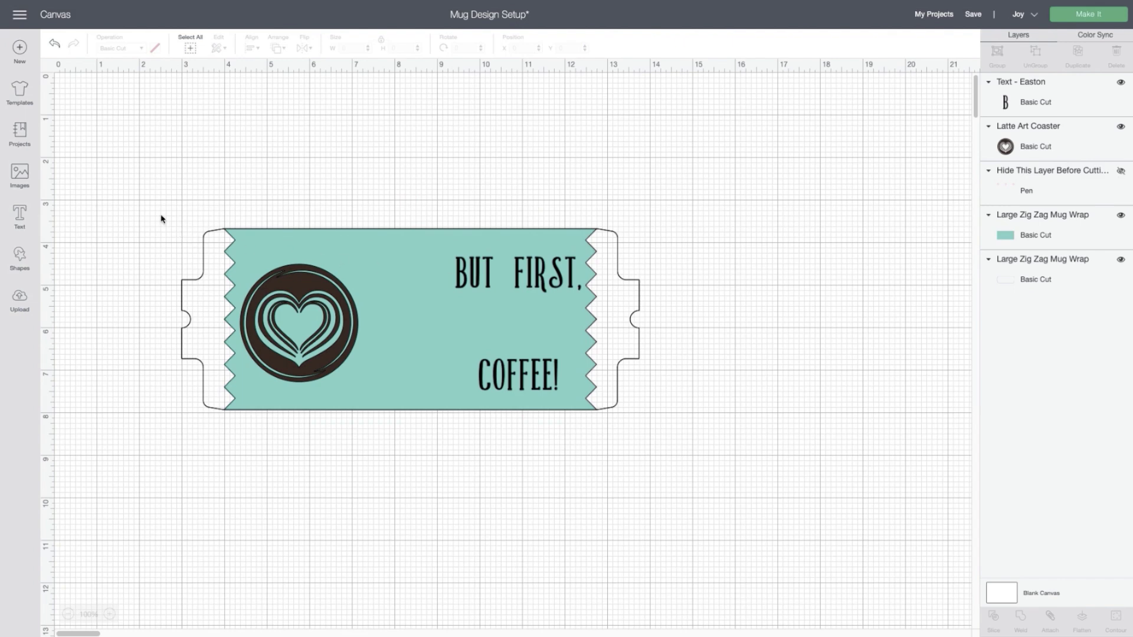
{"action": "left_click_drag", "start_coordinate": [161, 215], "coordinate": [671, 429]}
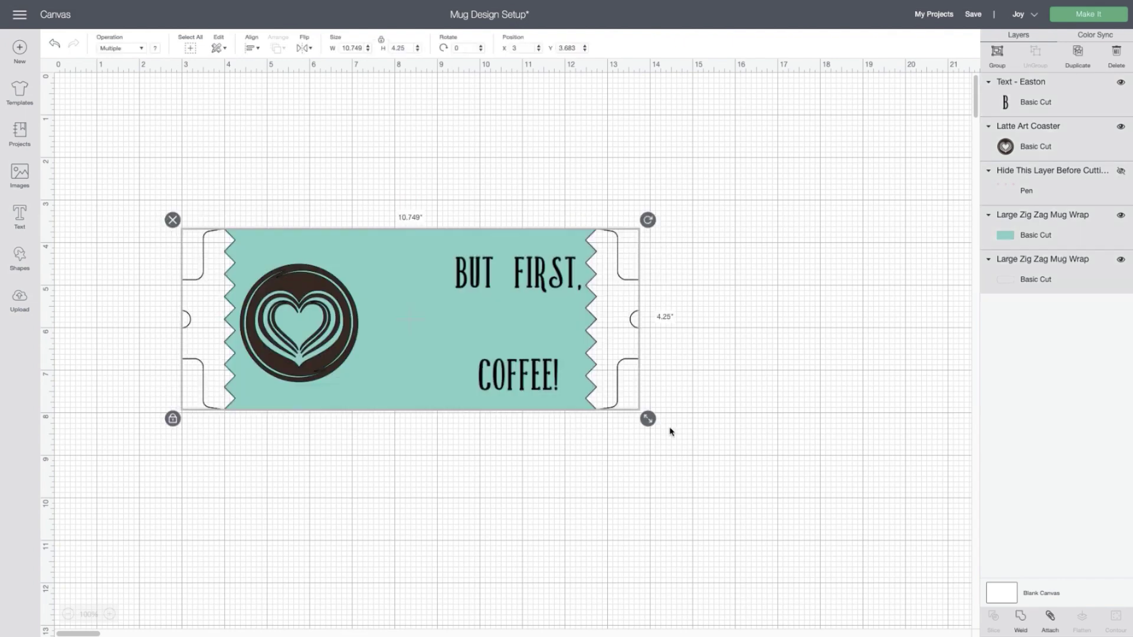
{"action": "left_click", "coordinate": [1049, 617]}
{"action": "left_click", "coordinate": [783, 500]}
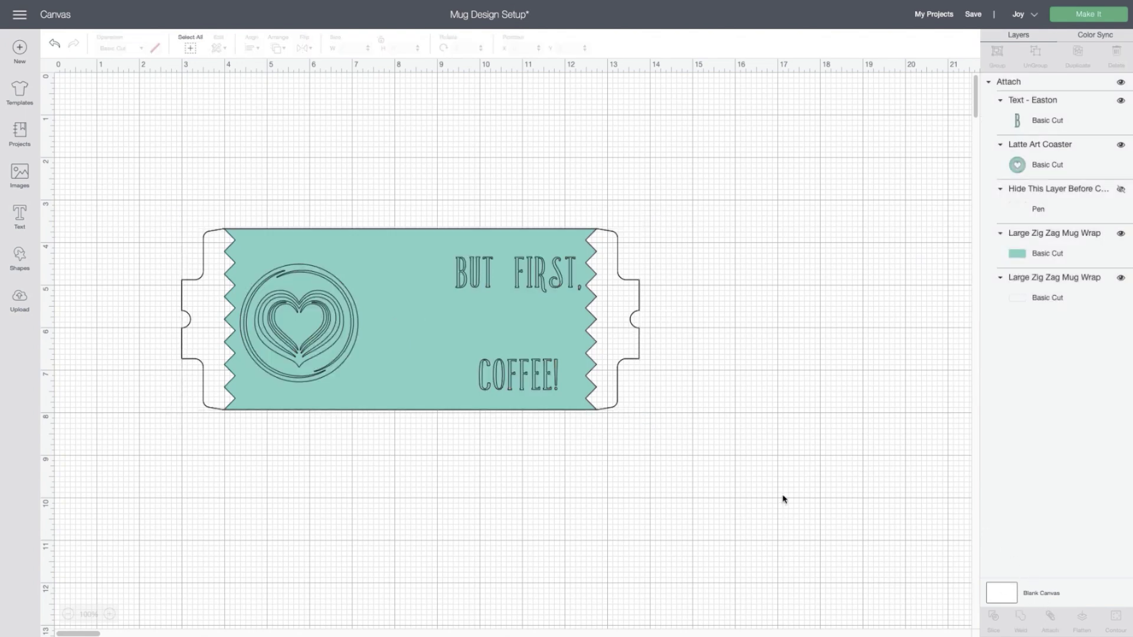